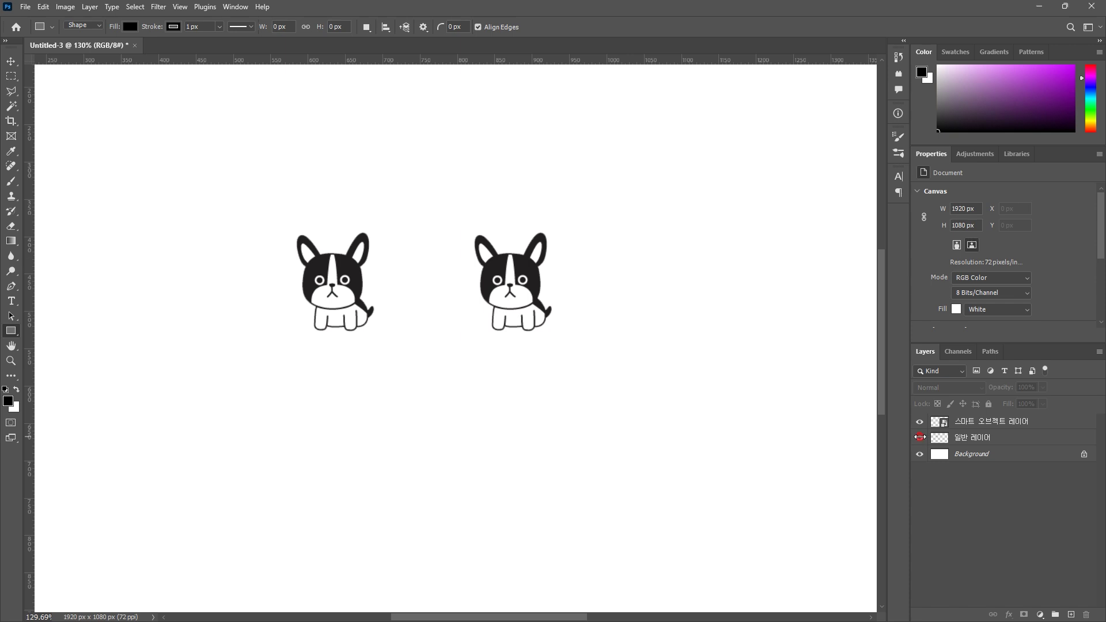
# Toggle the visibility of the 일반 레이어 and 스마트 오브젝트 레이어 layers to check which dog each one holds
pyautogui.click(920, 439)
pyautogui.click(920, 439)
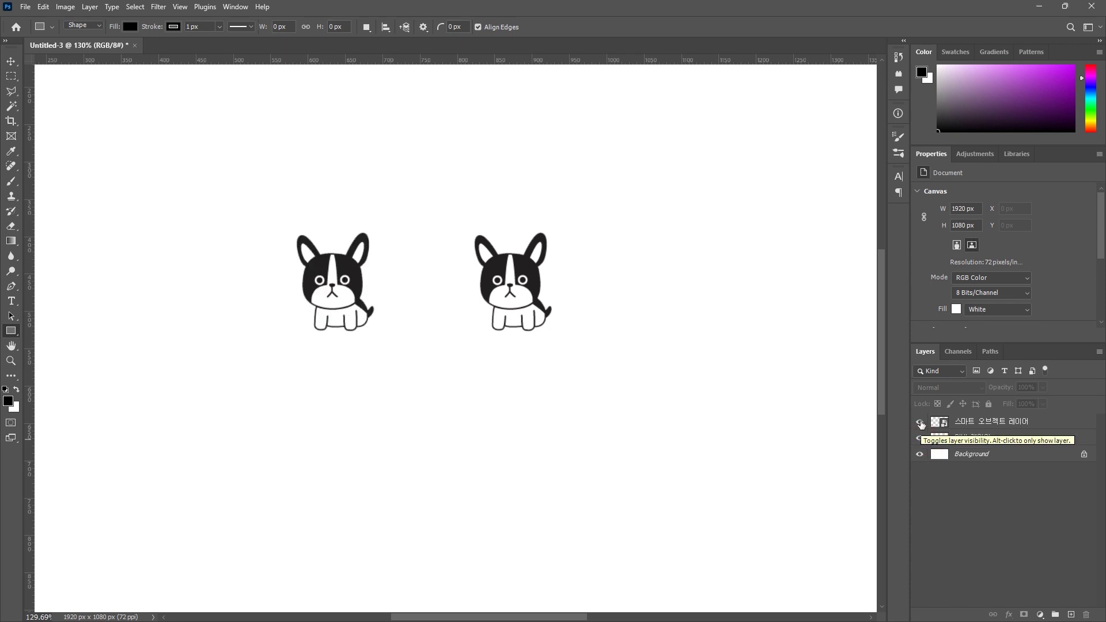
pyautogui.click(920, 423)
pyautogui.click(920, 423)
pyautogui.click(920, 423)
pyautogui.click(920, 423)
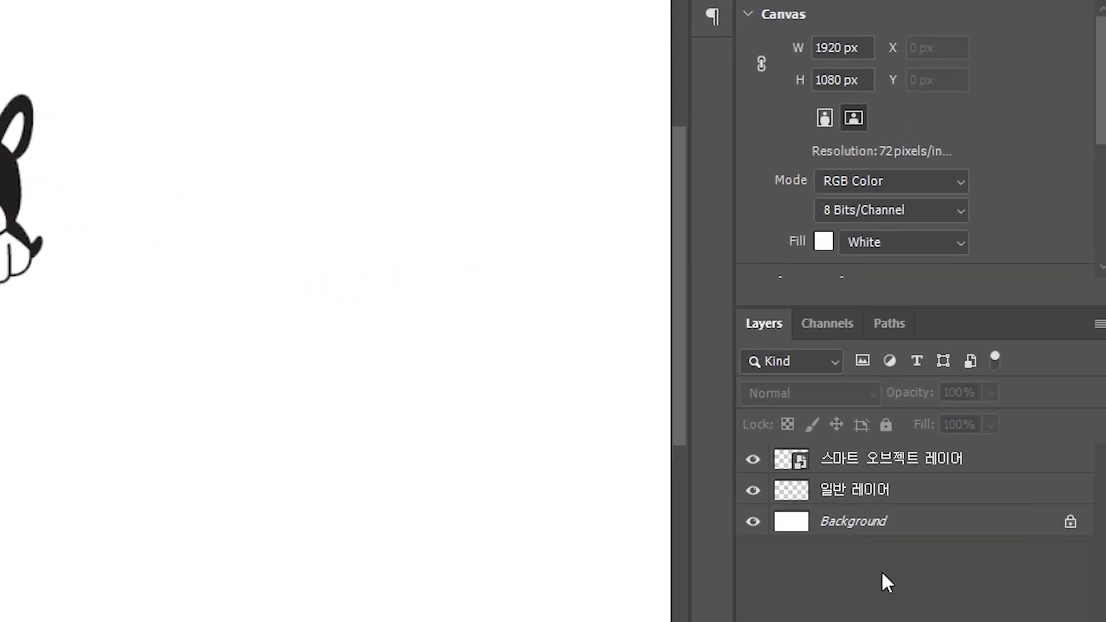
pyautogui.click(798, 461)
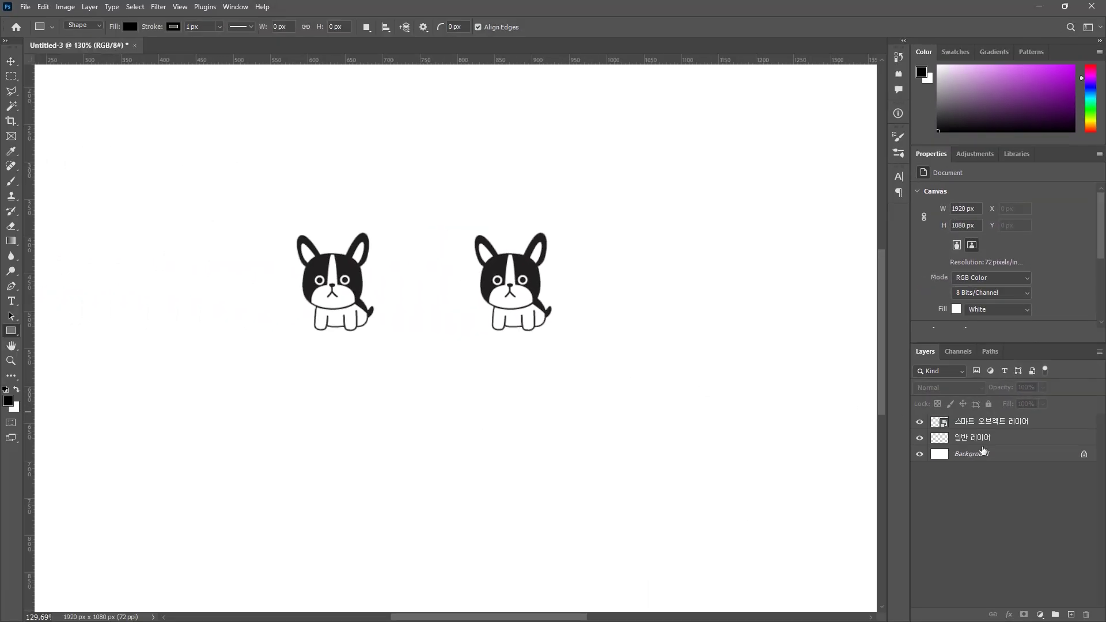
# Shrink the dog on the 일반 레이어 layer to about 17 × 22 px with Free Transform
pyautogui.click(977, 439)
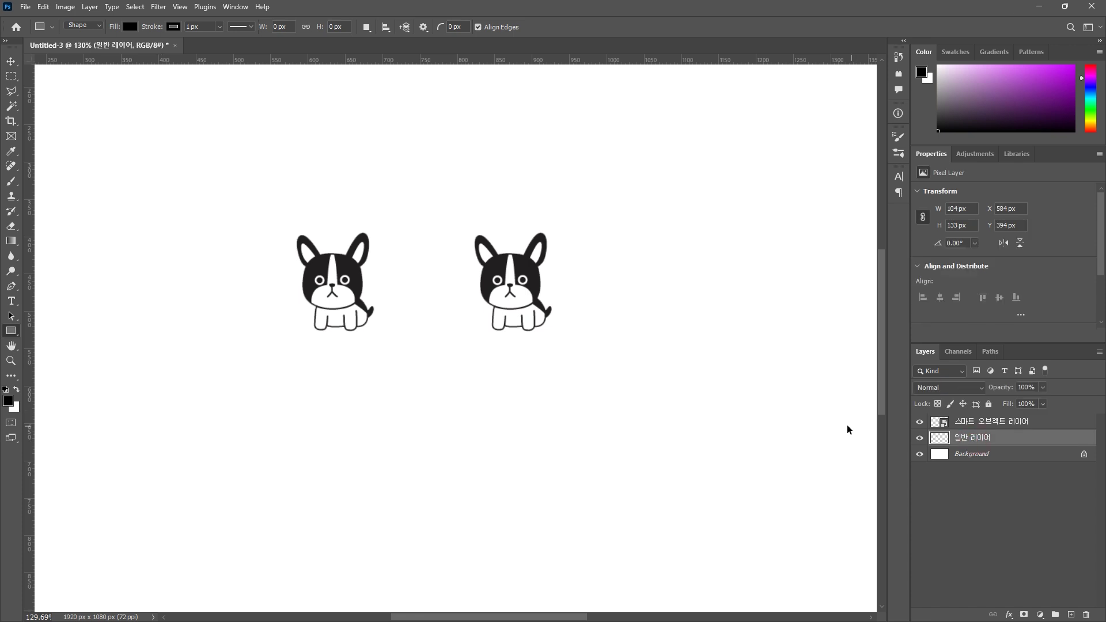
pyautogui.hotkey('ctrl', 't')
pyautogui.moveTo(375, 231); pyautogui.dragTo(309, 316)
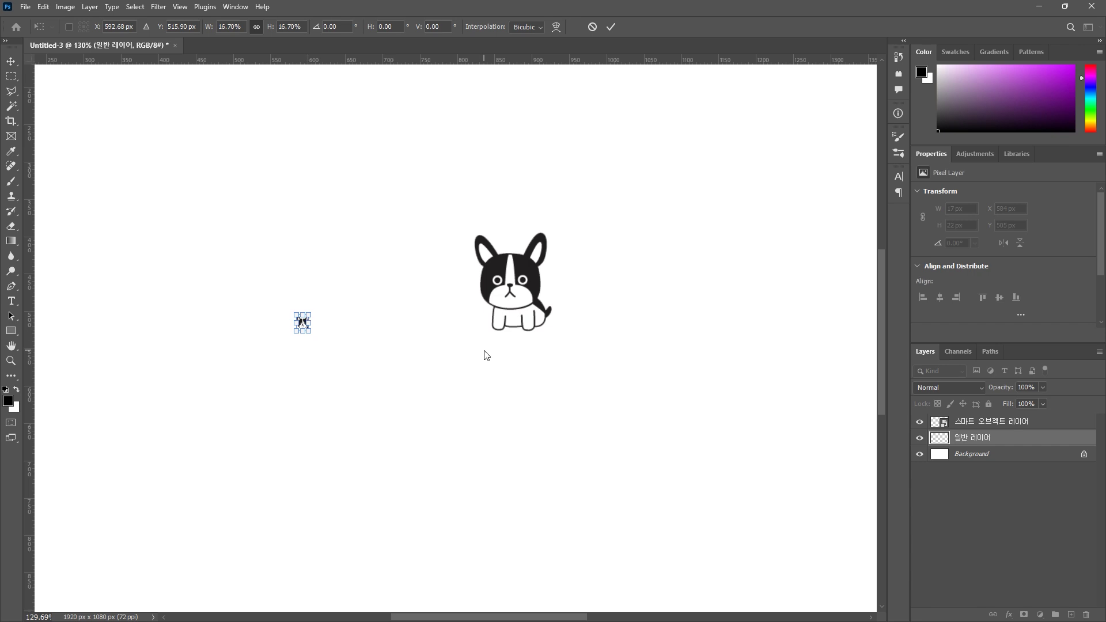
pyautogui.press('Return')
pyautogui.press('u')
# Shrink the dog on the 스마트 오브젝트 레이어 layer to about 18 × 23 px with Free Transform
pyautogui.click(993, 420)
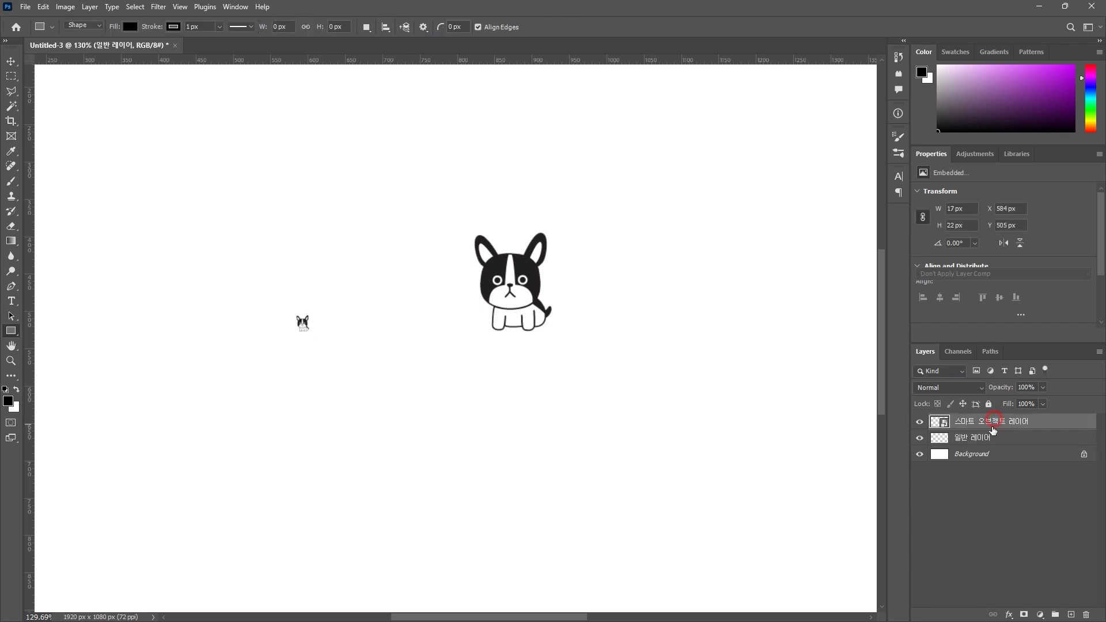
pyautogui.hotkey('ctrl', 't')
pyautogui.moveTo(604, 196); pyautogui.dragTo(450, 331)
pyautogui.press('Return')
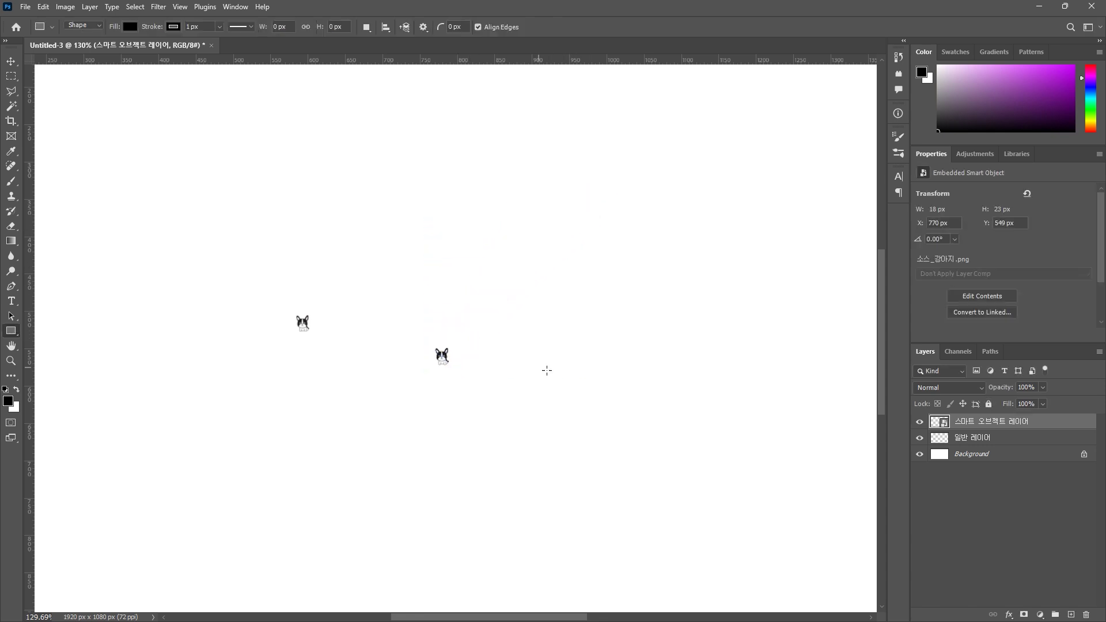
# Enlarge the tiny dog on the 일반 레이어 layer to about 128 × 165 px with Free Transform
pyautogui.click(972, 440)
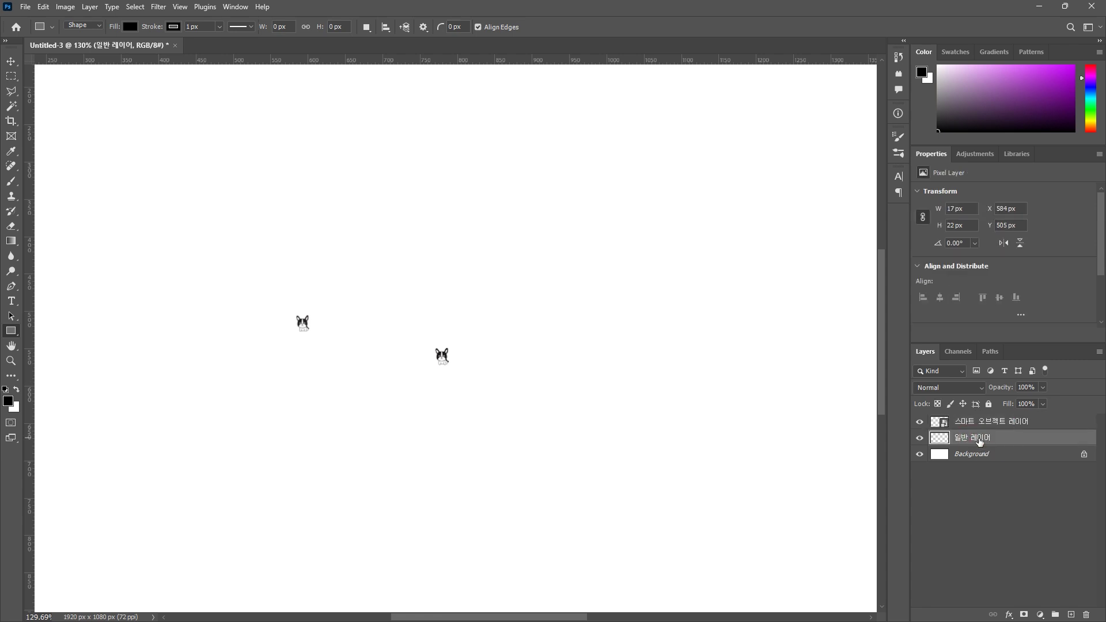
pyautogui.hotkey('ctrl', 't')
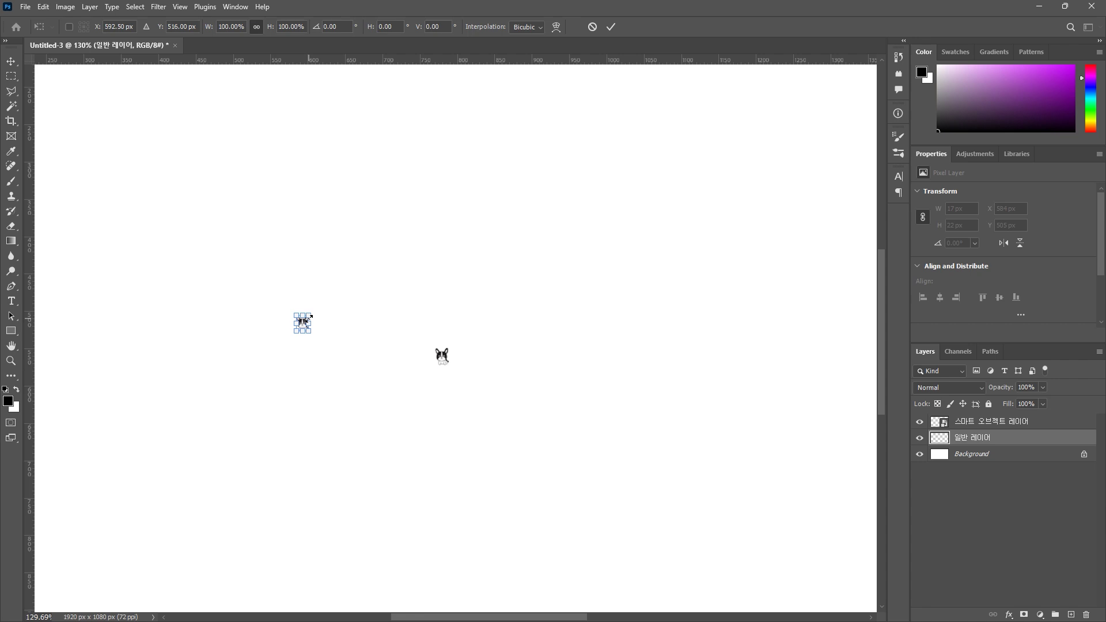
pyautogui.moveTo(311, 315); pyautogui.dragTo(433, 240)
pyautogui.press('Return')
pyautogui.press('u')
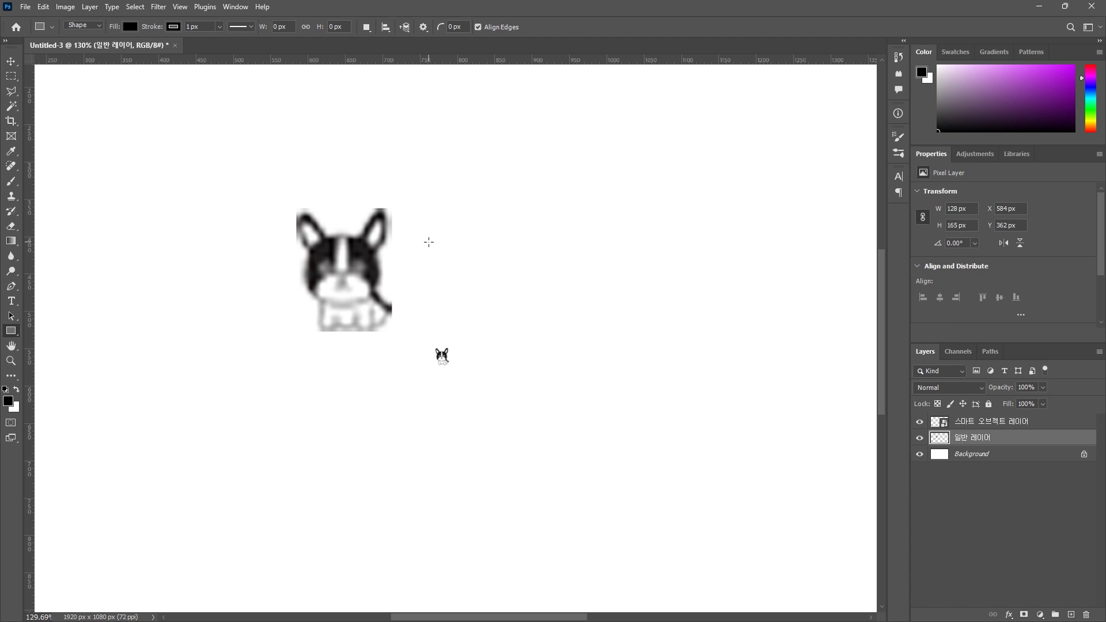
# Enlarge the tiny dog on the 스마트 오브젝트 레이어 layer to about 109 × 140 px with Free Transform
pyautogui.click(983, 424)
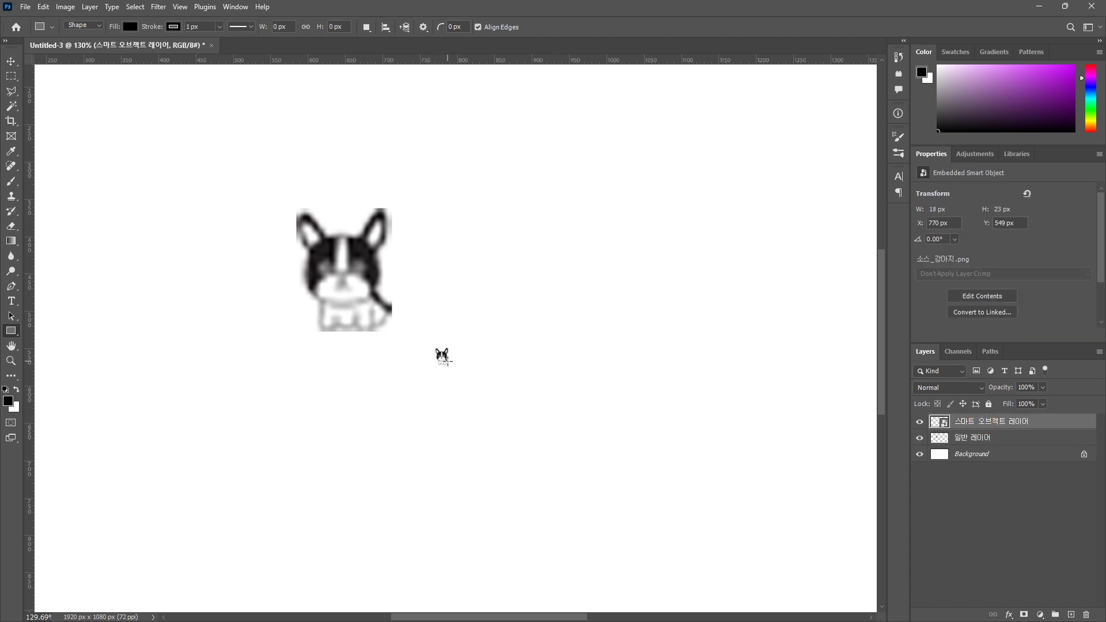
pyautogui.hotkey('ctrl', 't')
pyautogui.moveTo(458, 346); pyautogui.dragTo(639, 234)
pyautogui.press('Return')
pyautogui.press('u')
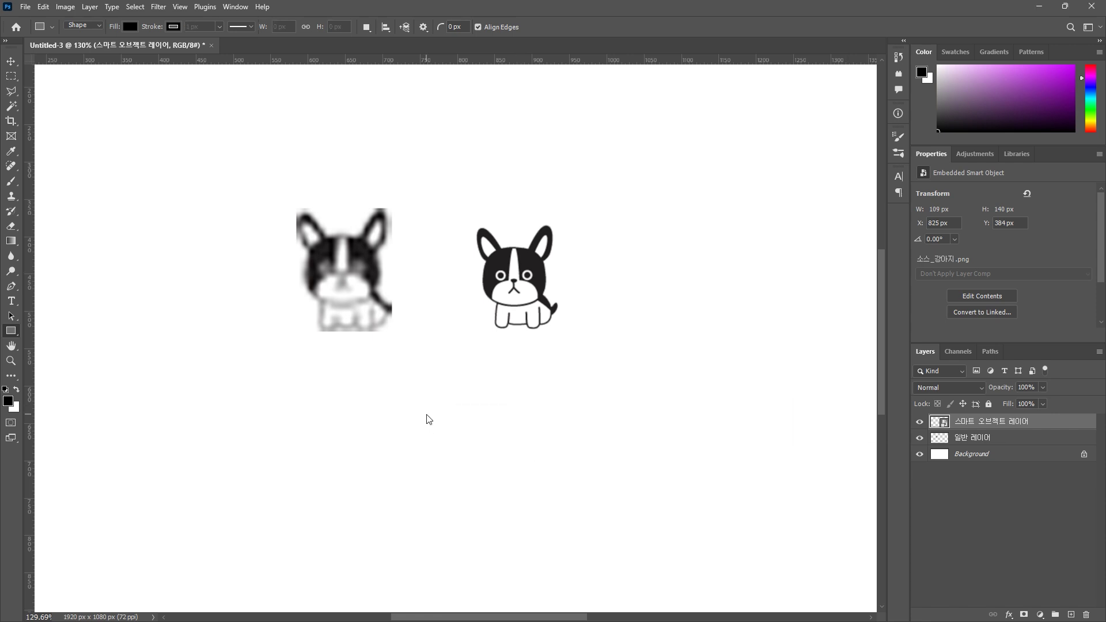
# Place another copy of the 소스_강아지.png dog image on the canvas, below the two existing dogs
pyautogui.hotkey('ctrl', 'v')
pyautogui.moveTo(481, 362); pyautogui.dragTo(615, 483)
pyautogui.press('Return')
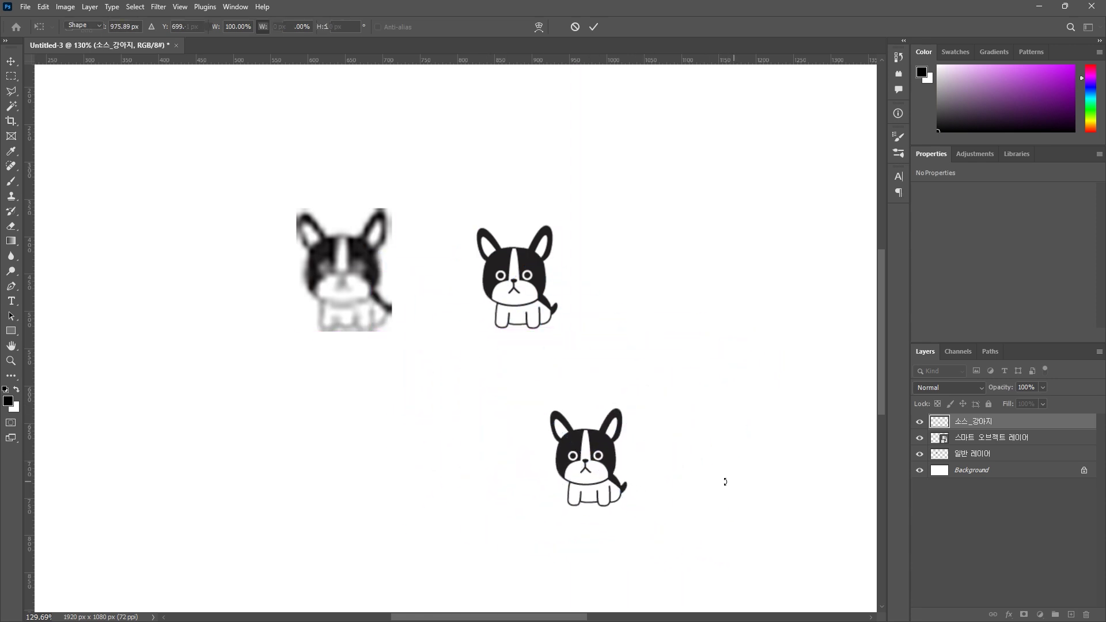
pyautogui.press('u')
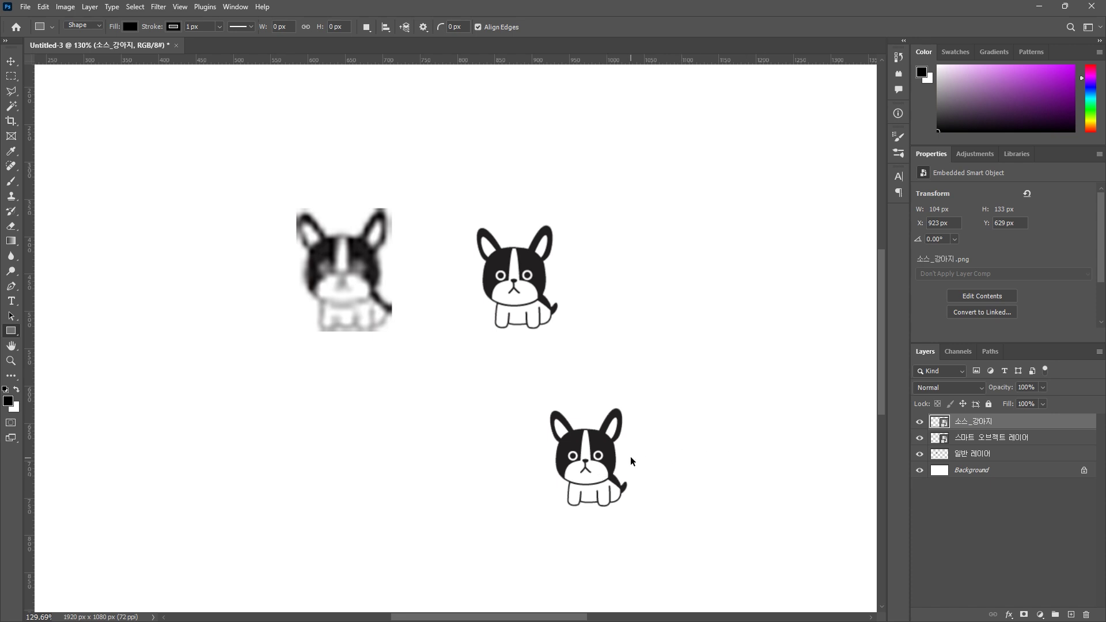
# Enlarge the 소스_강아지 dog to about 993 × 1270 px, inspect its edges, and delete its layer
pyautogui.hotkey('ctrl', 't')
pyautogui.moveTo(672, 376); pyautogui.dragTo(759, 321)
pyautogui.moveTo(746, 199); pyautogui.dragTo(834, 95)
pyautogui.scroll(-4, 615, 405)
pyautogui.press('Return')
pyautogui.press('u')
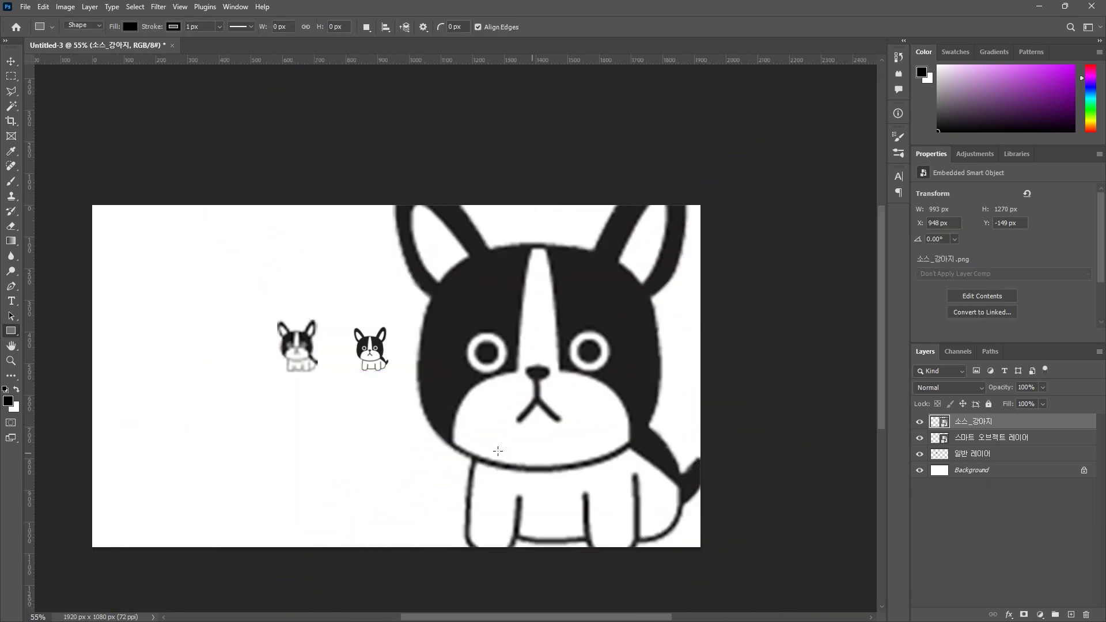
pyautogui.scroll(3, 417, 354)
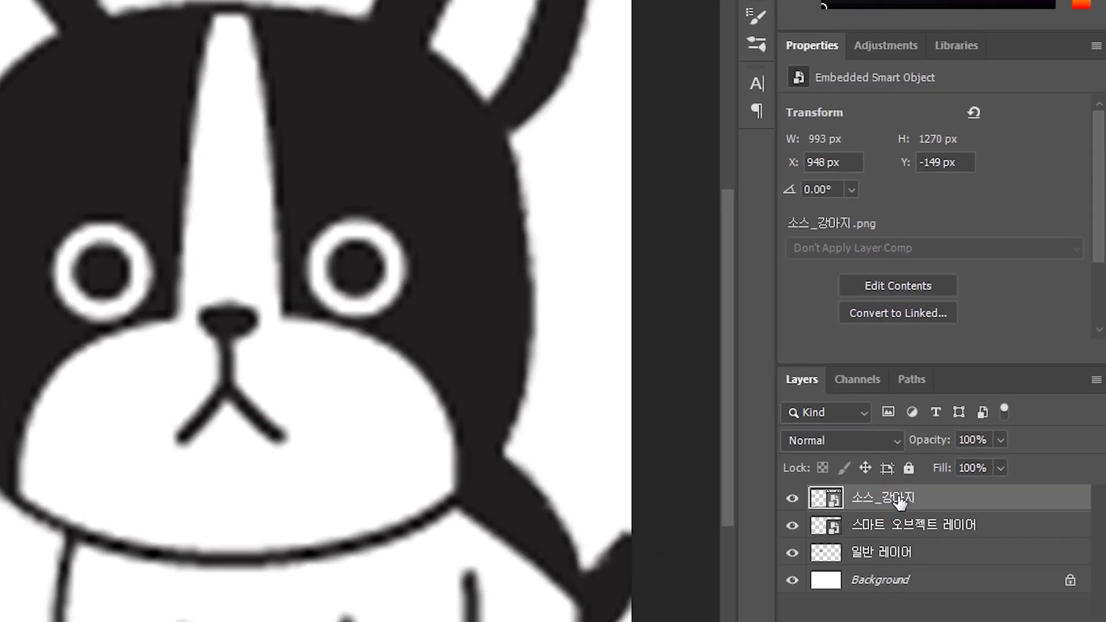
pyautogui.press('Delete')
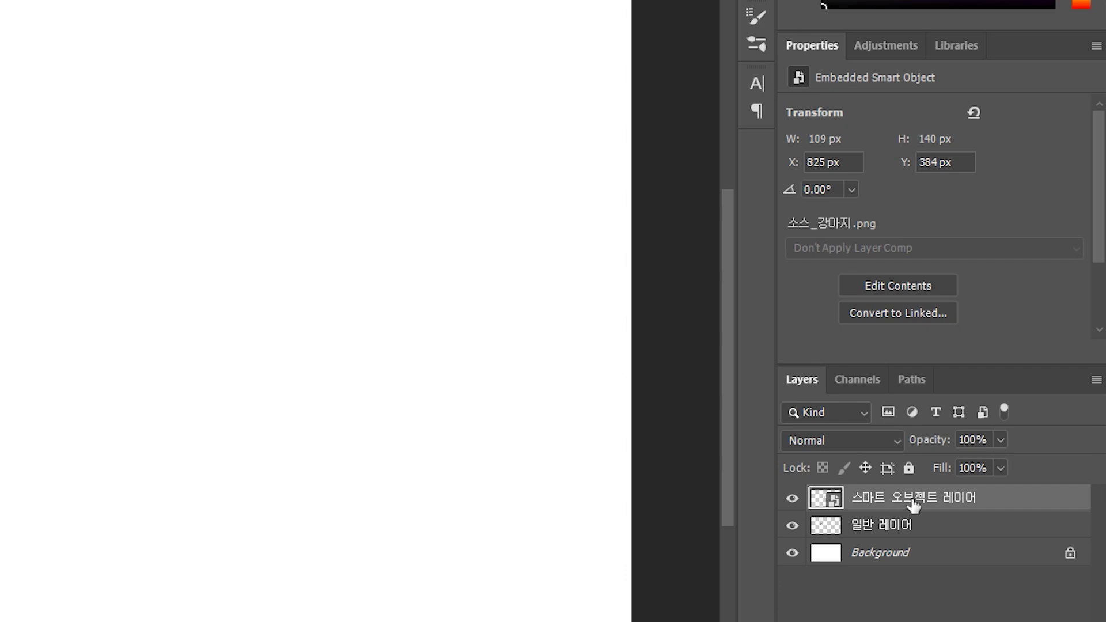
# Rasterize the 스마트 오브젝트 레이어 layer into a regular pixel layer
pyautogui.rightClick(913, 501)
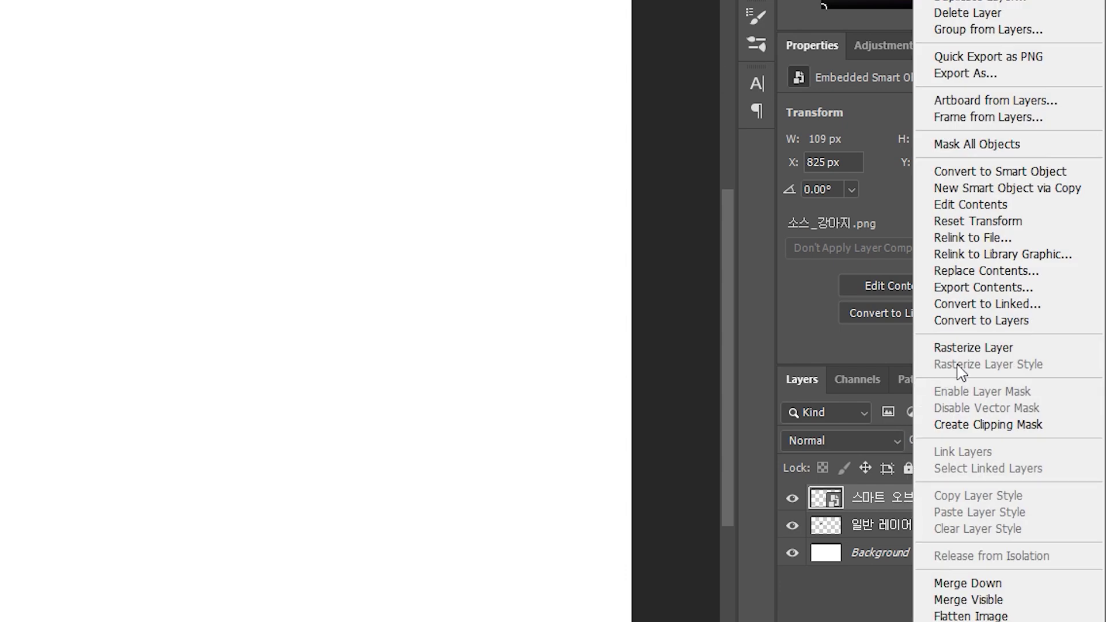
pyautogui.click(1023, 352)
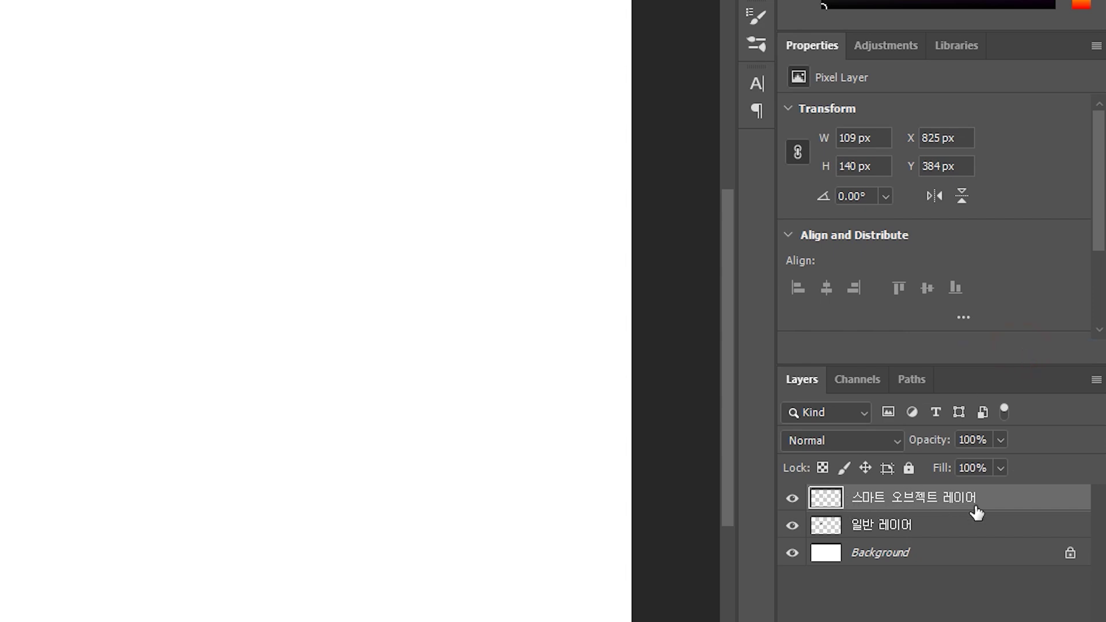
# Convert the 일반 레이어 pixel layer to a smart object
pyautogui.click(885, 529)
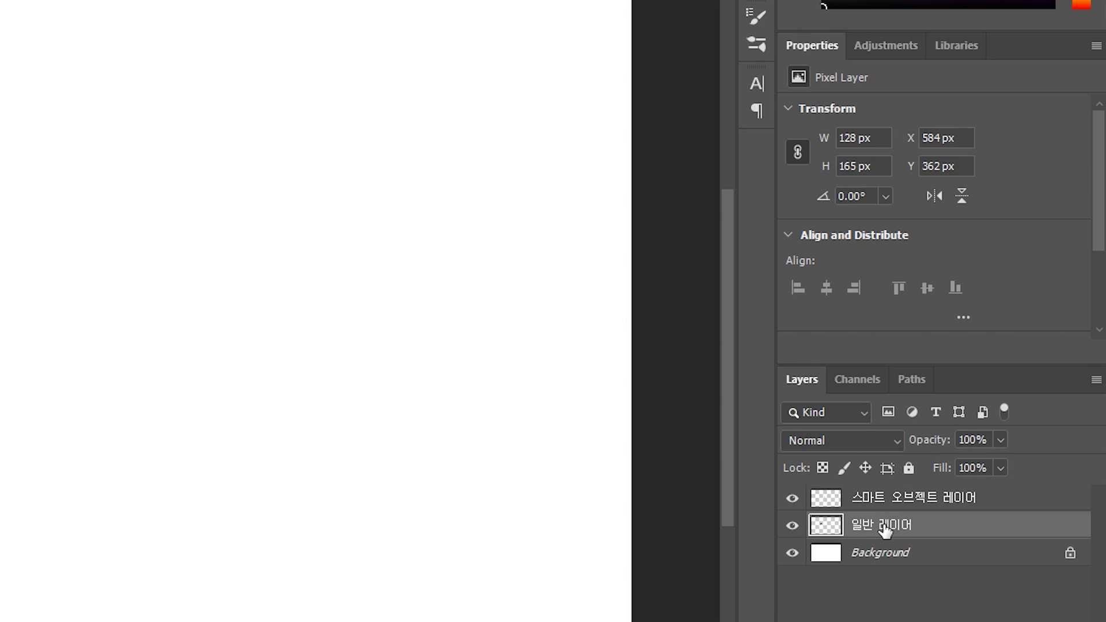
pyautogui.rightClick(906, 527)
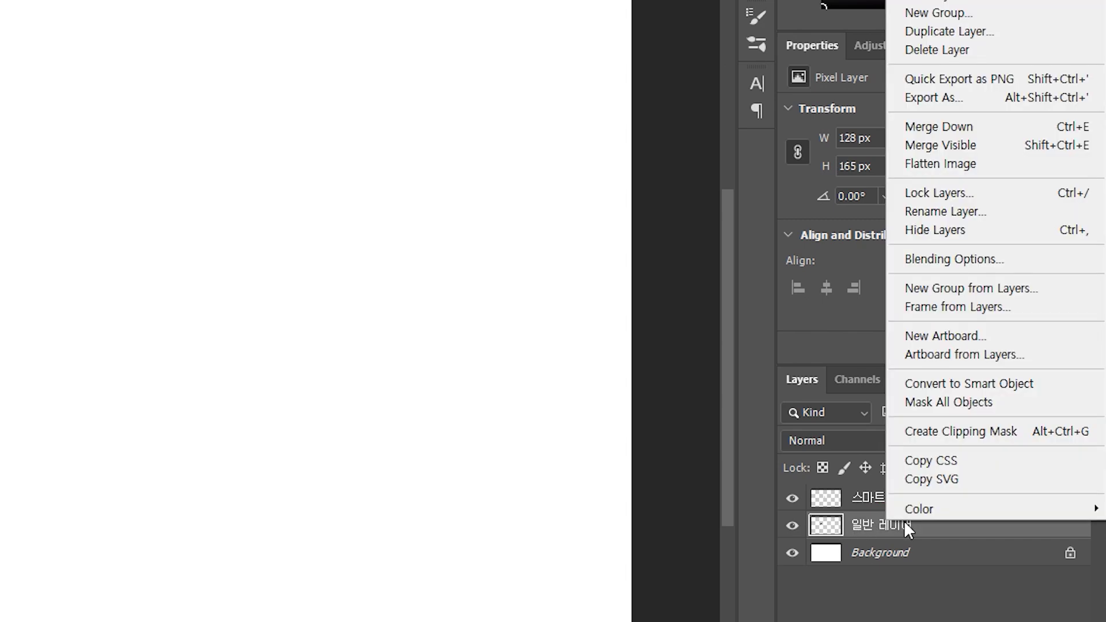
pyautogui.click(1018, 394)
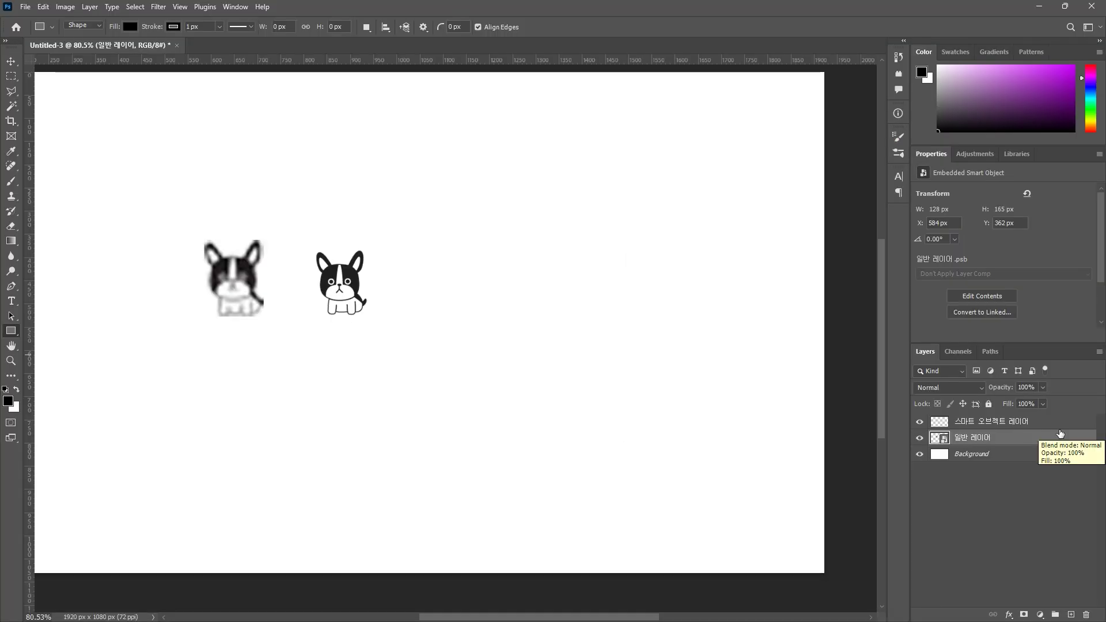
# Convert the rasterized 스마트 오브젝트 레이어 layer back to a smart object
pyautogui.click(984, 422)
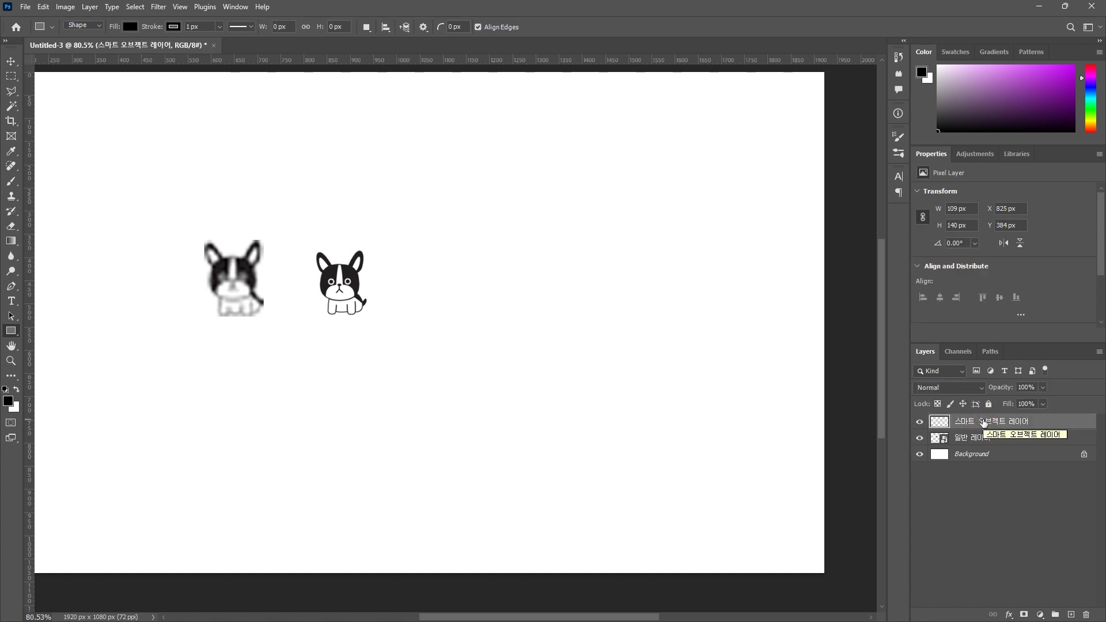
pyautogui.rightClick(983, 421)
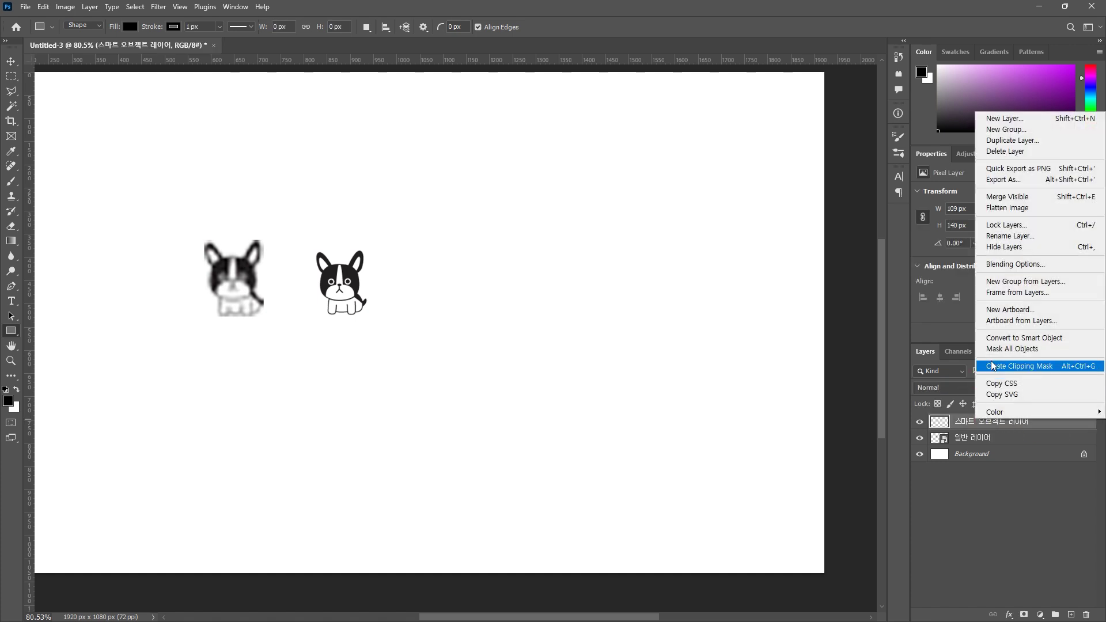
pyautogui.click(1025, 343)
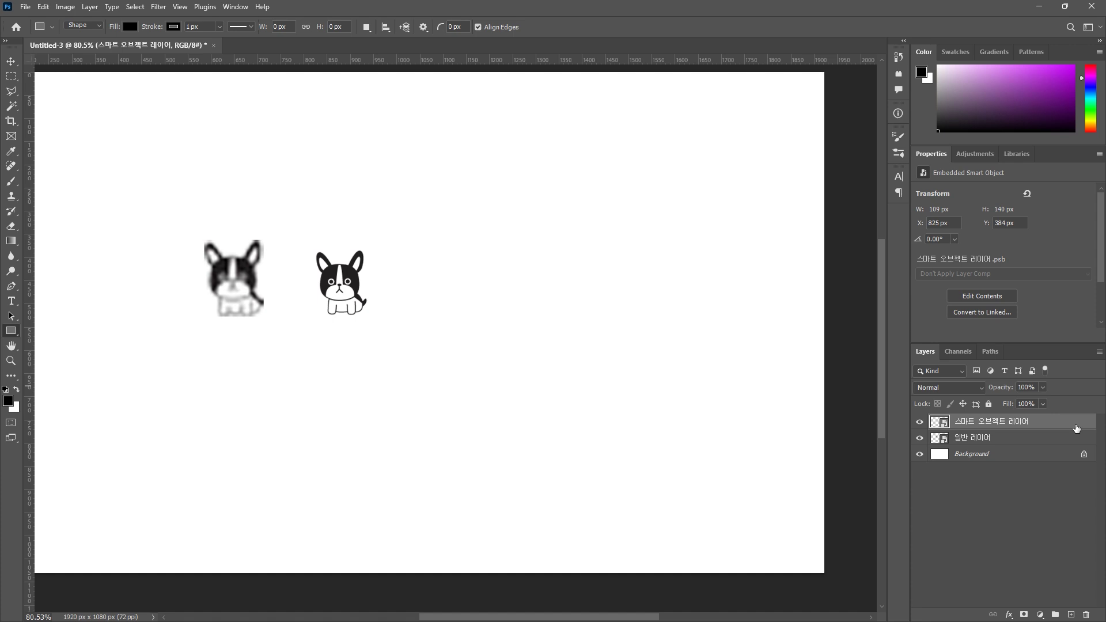
# Open the contents of the 스마트 오브젝트 레이어 smart object to view its source image, and close that document
pyautogui.doubleClick(940, 424)
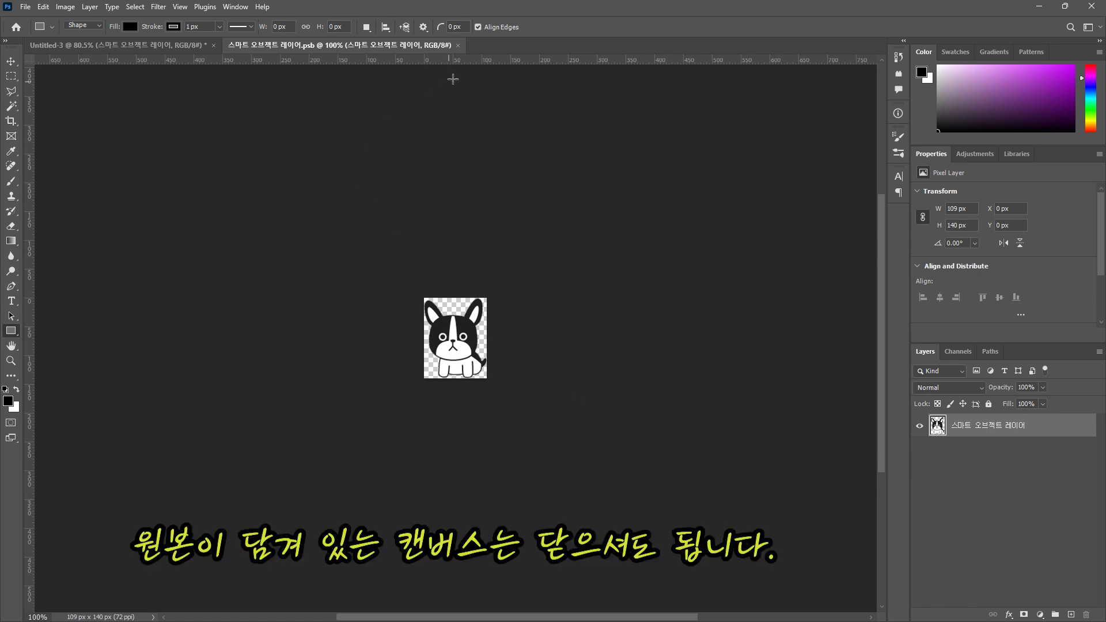
pyautogui.click(458, 46)
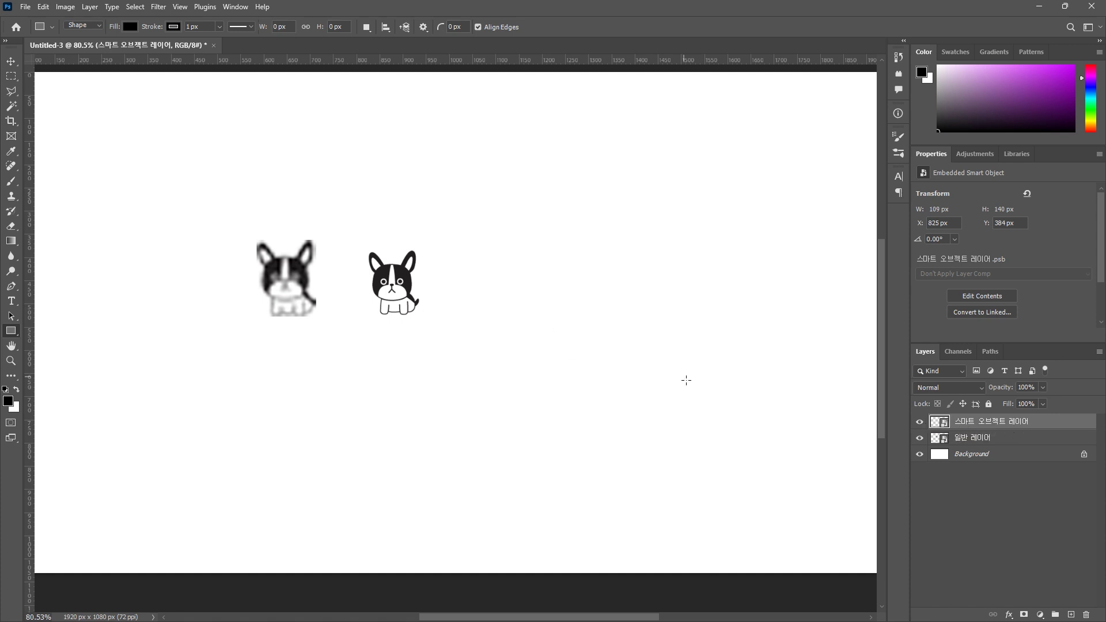
# Distort the dog on the 스마트 오브젝트 레이어 layer to about 198 × 212 px and open its smart object contents
pyautogui.hotkey('ctrl', 't')
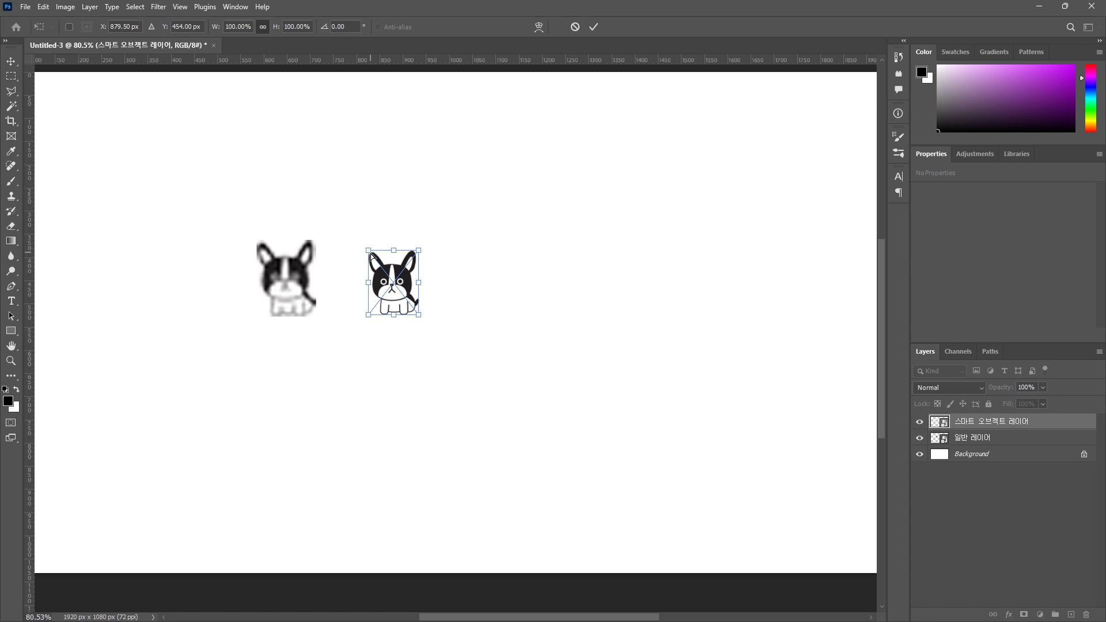
pyautogui.moveTo(370, 252); pyautogui.dragTo(524, 323)
pyautogui.press('Return')
pyautogui.press('u')
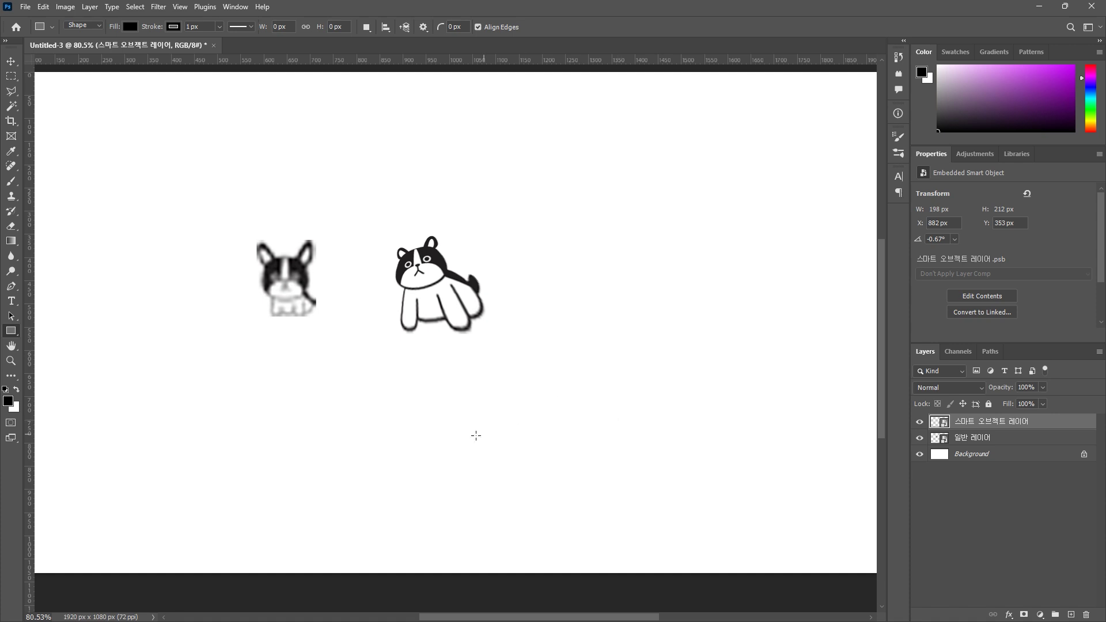
pyautogui.doubleClick(938, 422)
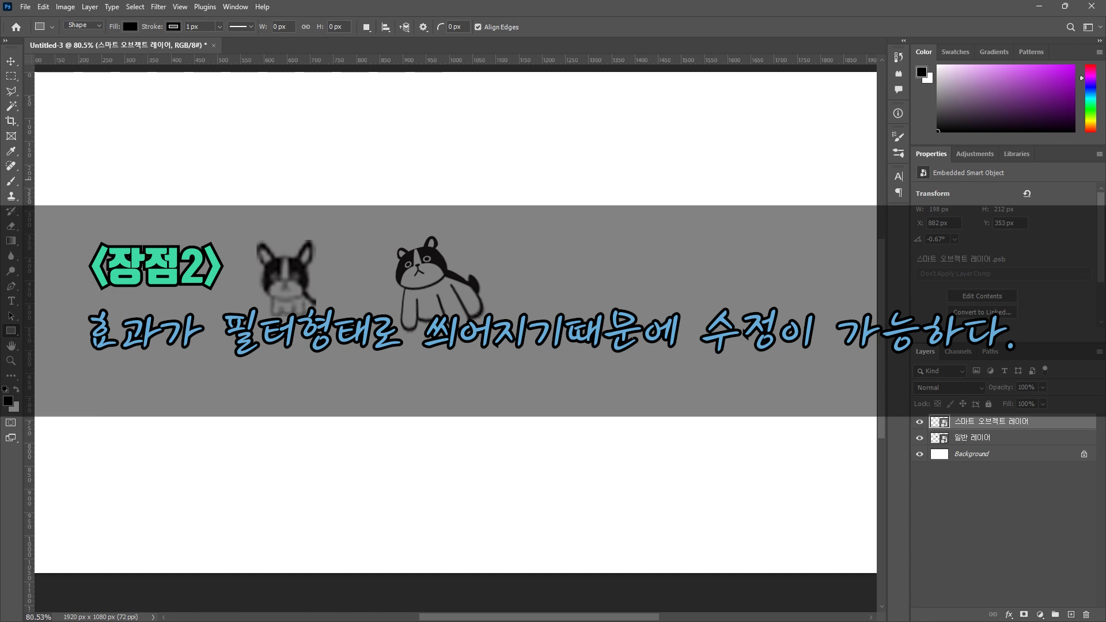
# Create a new 1920 × 1080 px document at 72 ppi with a white background
pyautogui.press('v')
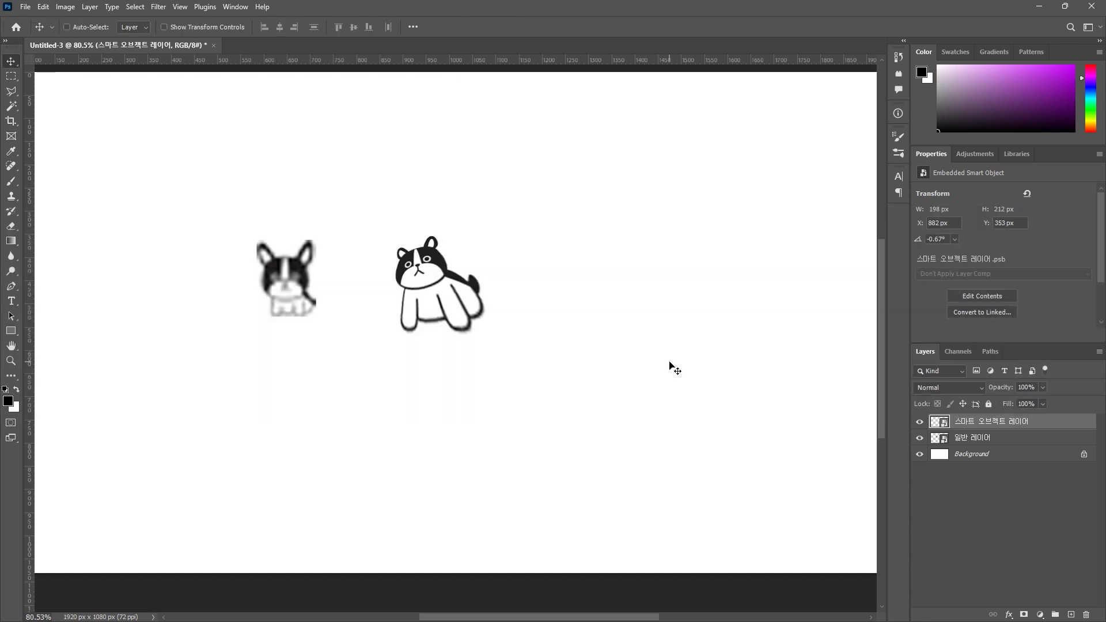
pyautogui.hotkey('ctrl', 'n')
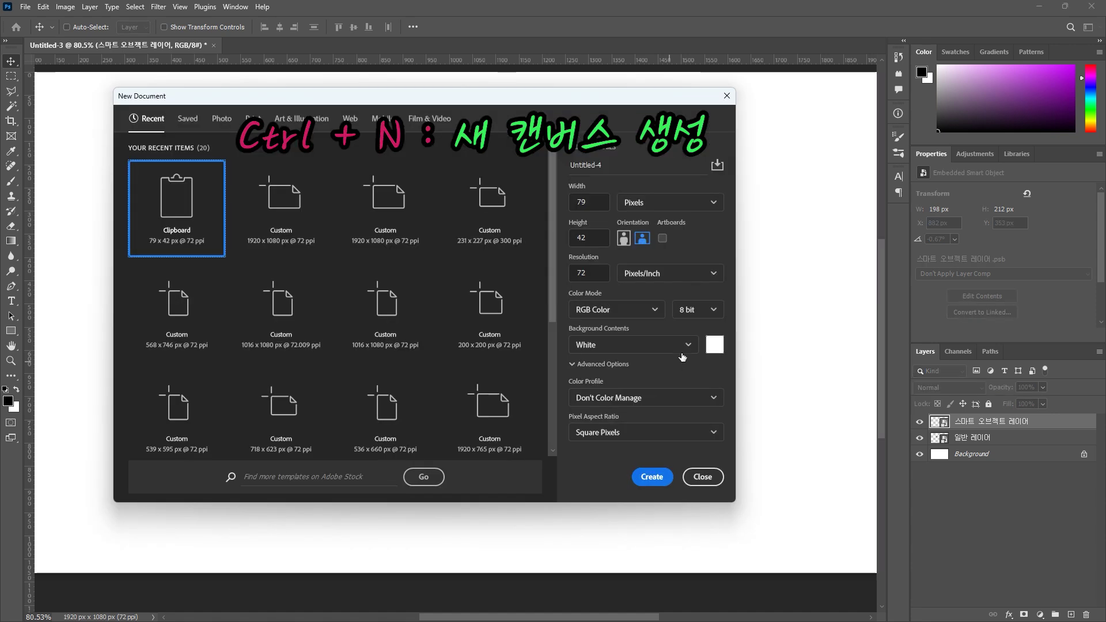
pyautogui.click(279, 208)
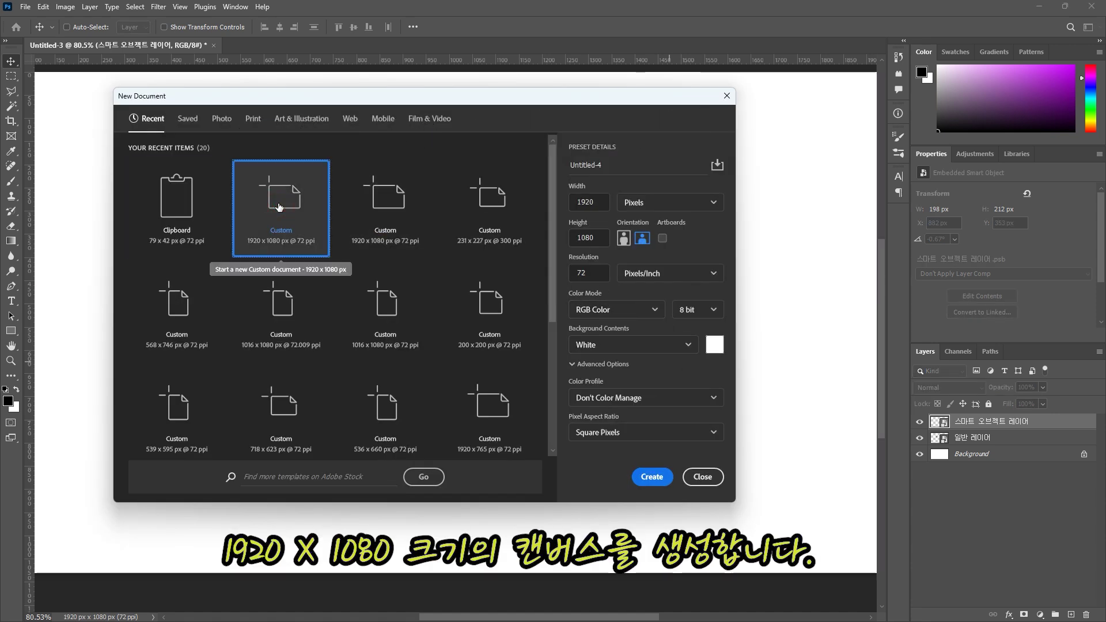
pyautogui.click(653, 477)
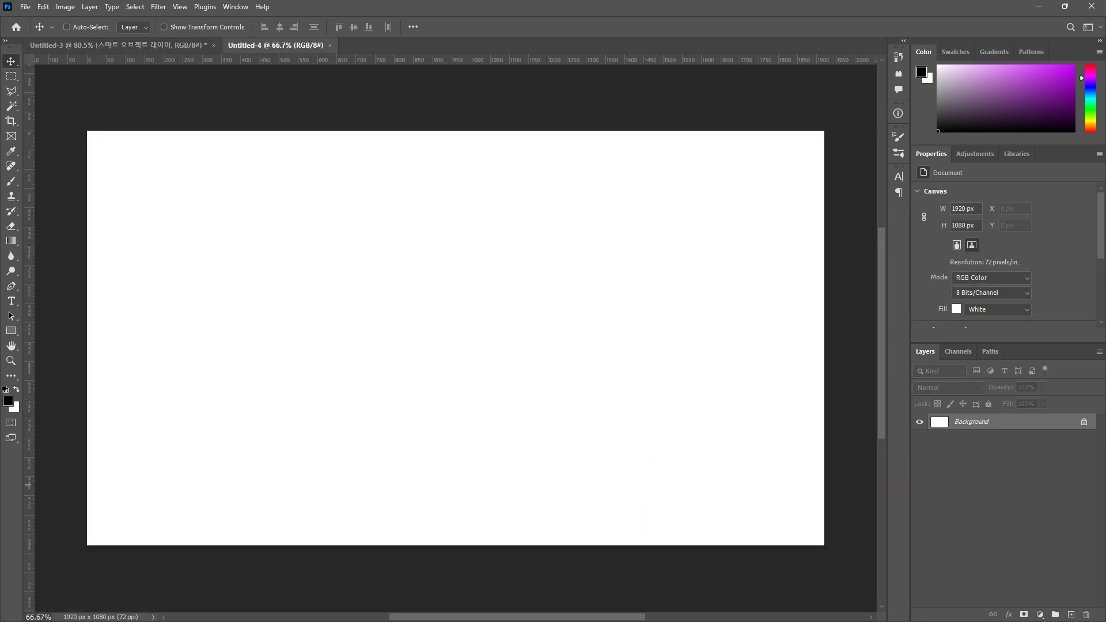
# Place the 소스_venice image at X 281 px, Y 171 px, and duplicate it with the copy moved to X 988 px
pyautogui.moveTo(0, 311); pyautogui.dragTo(407, 321)
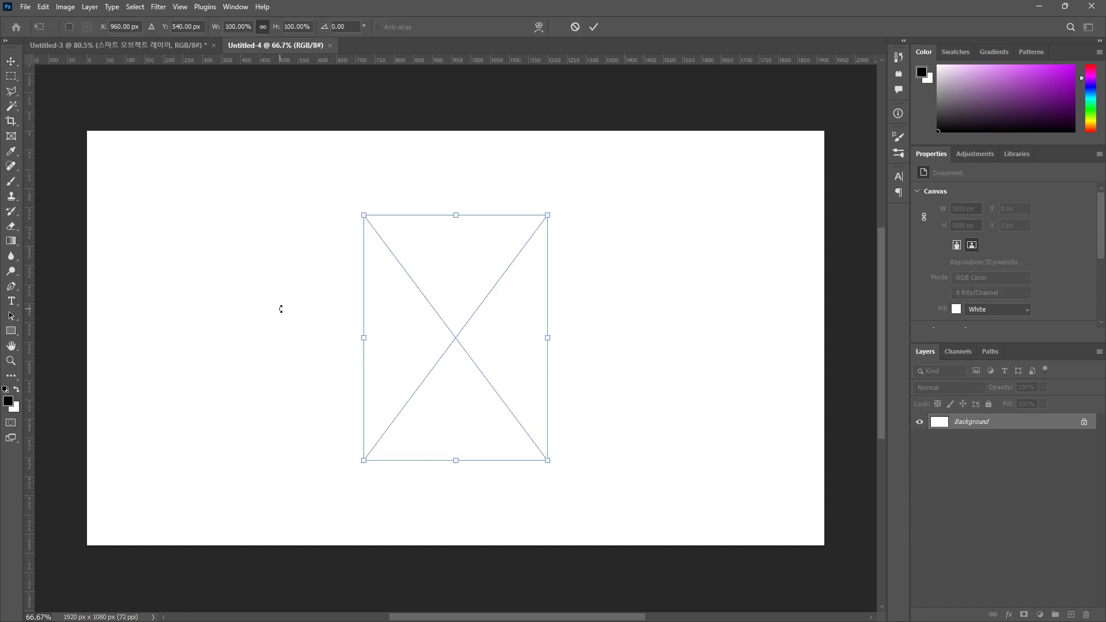
pyautogui.moveTo(515, 368); pyautogui.dragTo(346, 347)
pyautogui.press('Return')
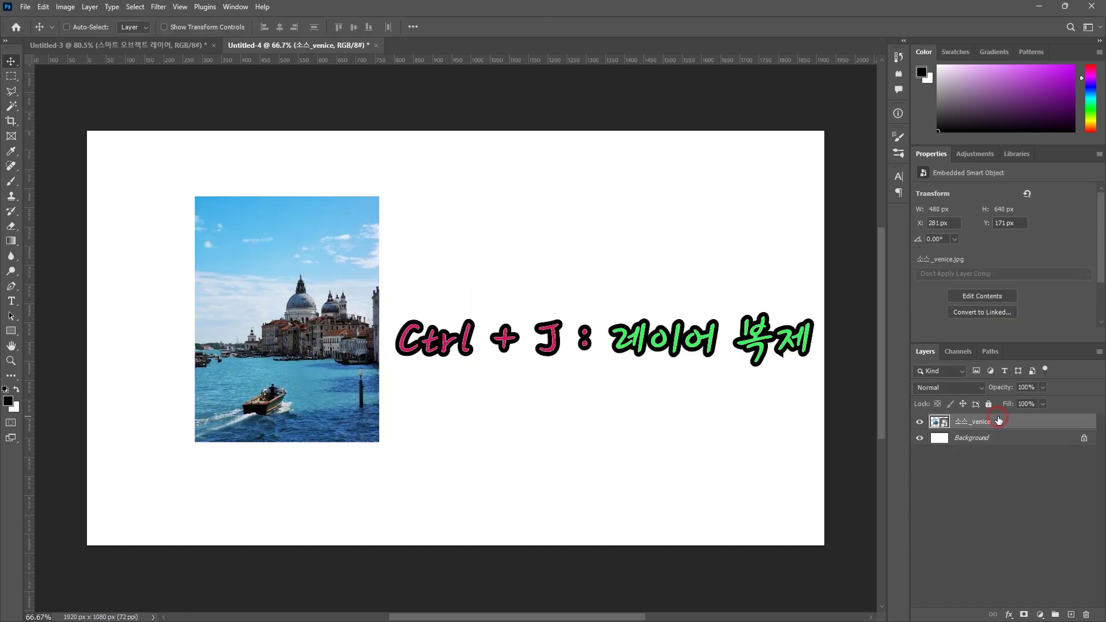
pyautogui.hotkey('ctrl', 'j')
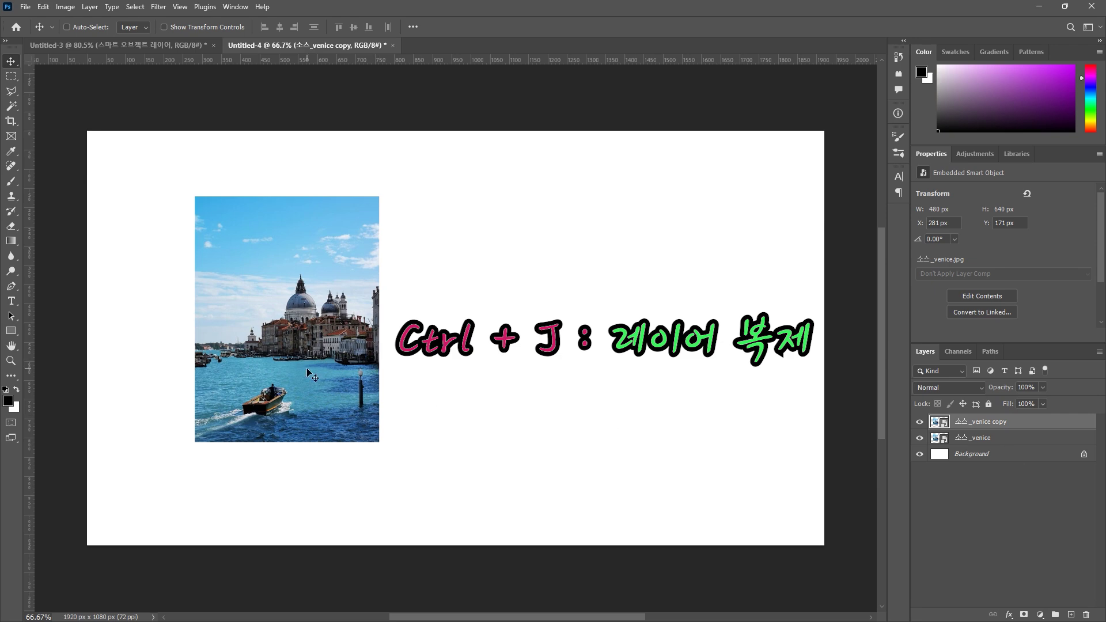
pyautogui.moveTo(334, 378); pyautogui.dragTo(584, 378)
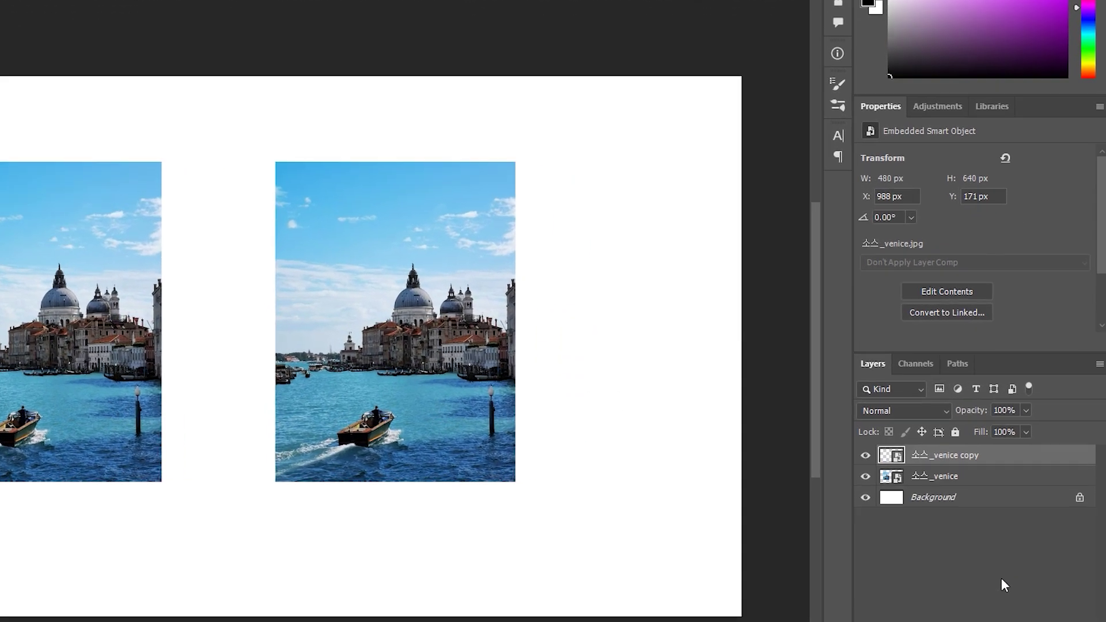
# Rasterize the original 소스_venice smart object into a regular pixel layer
pyautogui.click(996, 472)
pyautogui.click(981, 438)
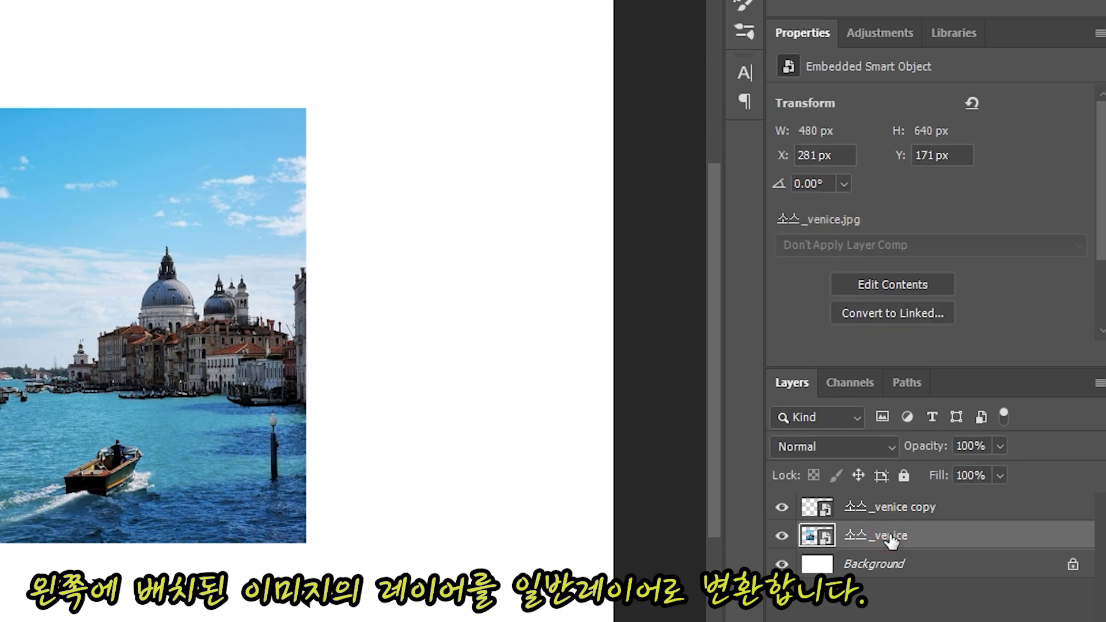
pyautogui.rightClick(895, 540)
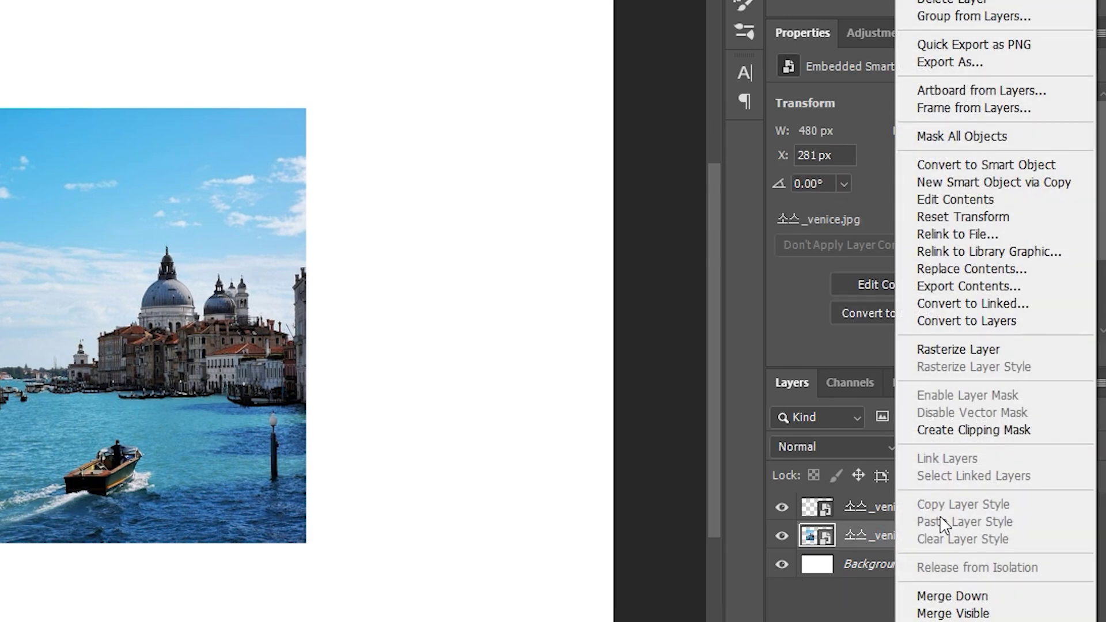
pyautogui.click(958, 350)
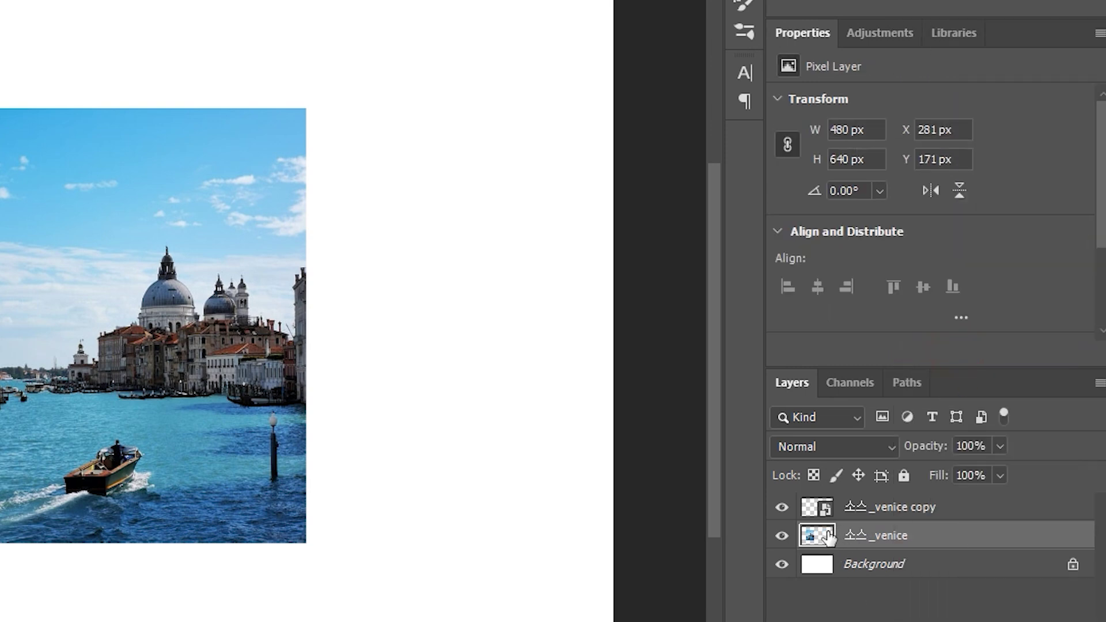
# Rename the rasterized layer as 좌_일반 and the smart object copy as 우_스마트, leaving no layer selected
pyautogui.doubleClick(888, 536)
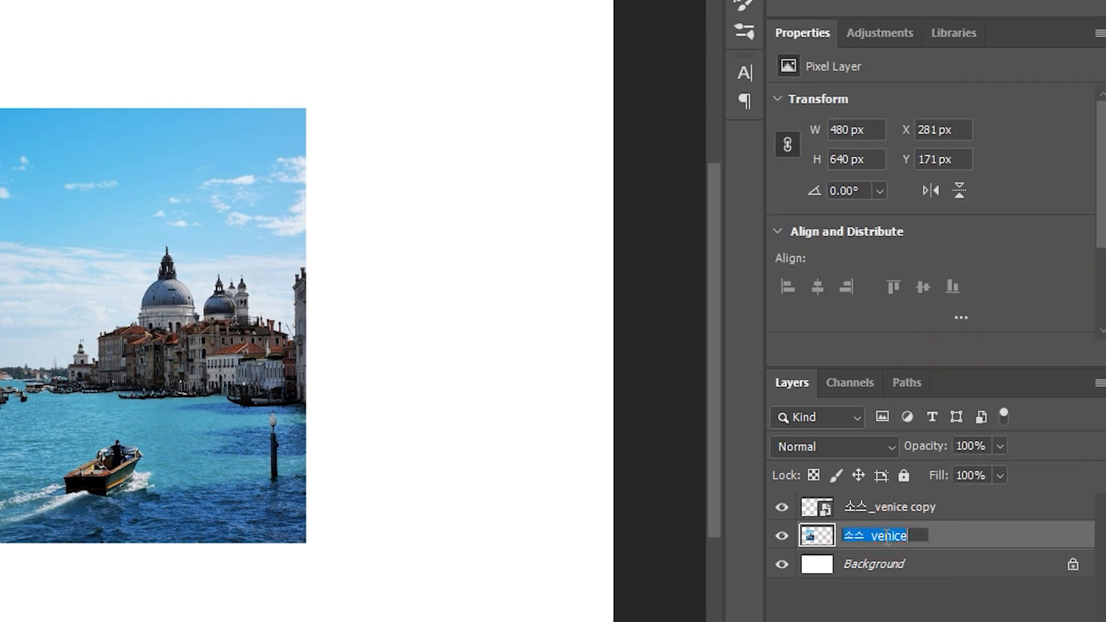
pyautogui.write('좌 일반')
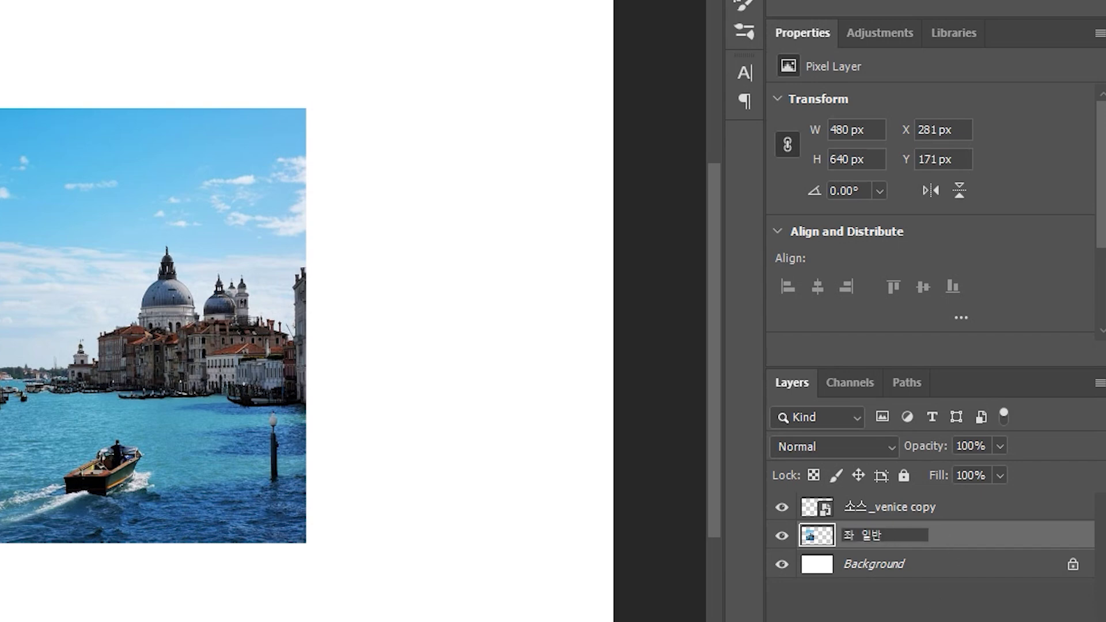
pyautogui.click(890, 587)
pyautogui.doubleClick(896, 507)
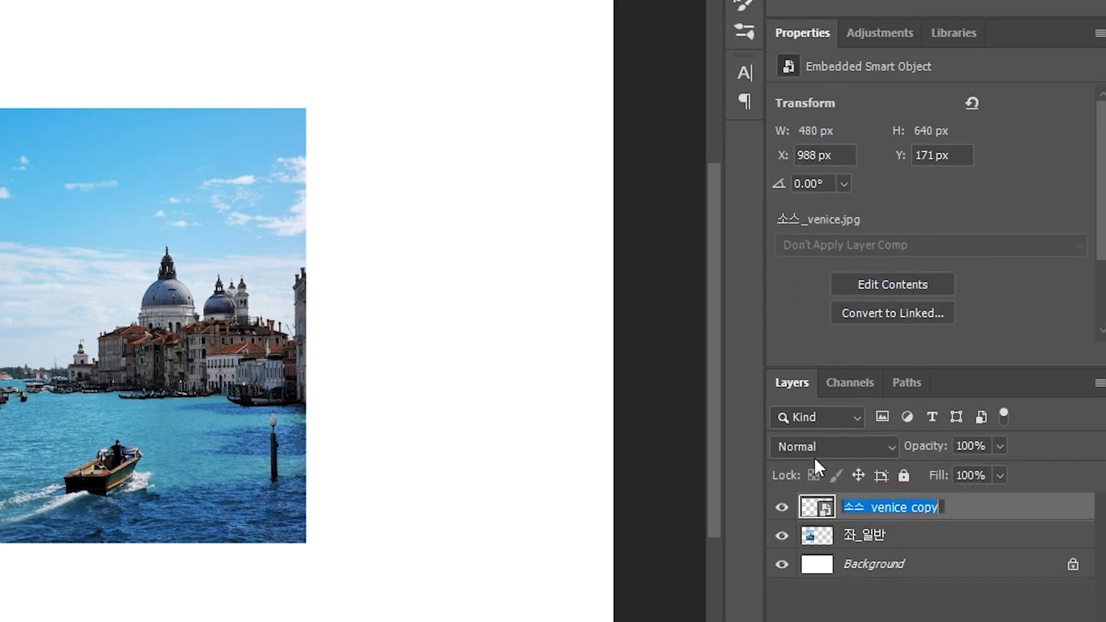
pyautogui.write('우_스마트')
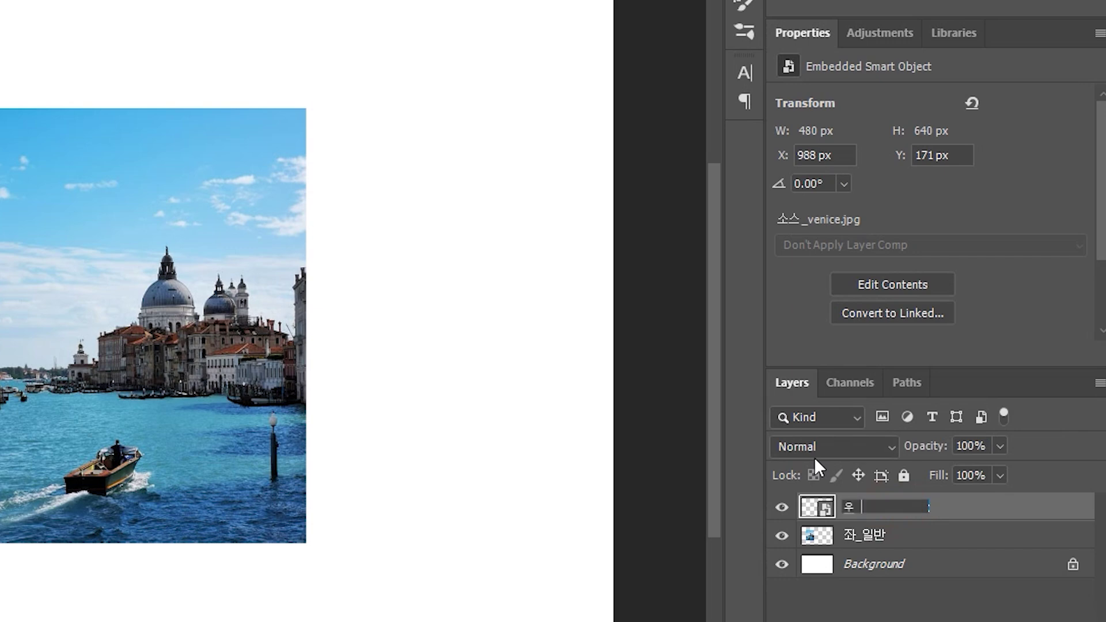
pyautogui.press('Return')
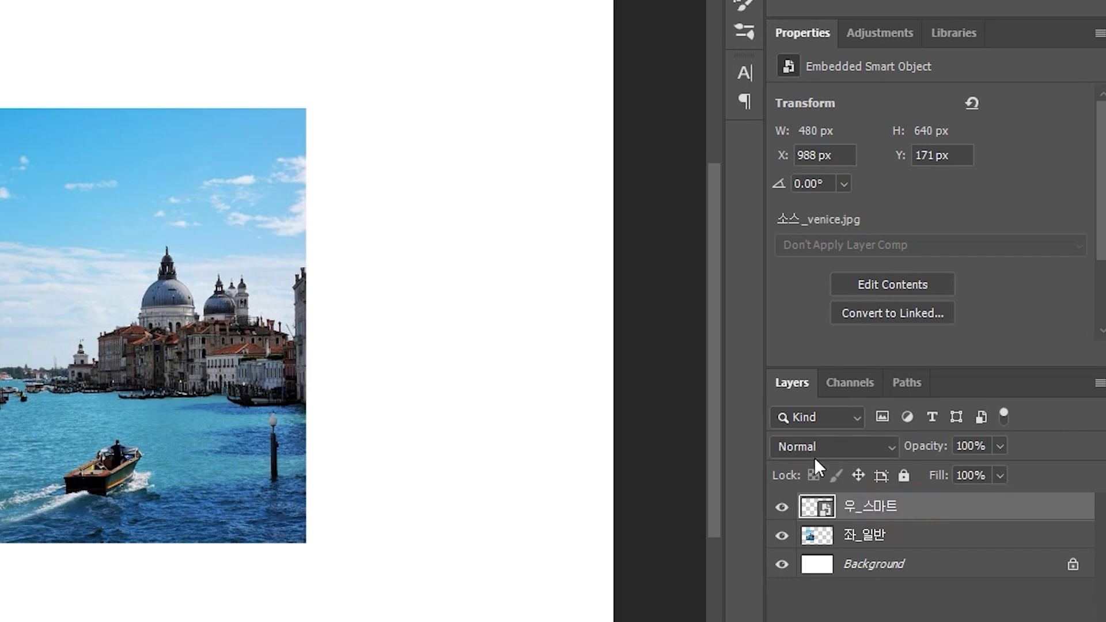
pyautogui.click(815, 616)
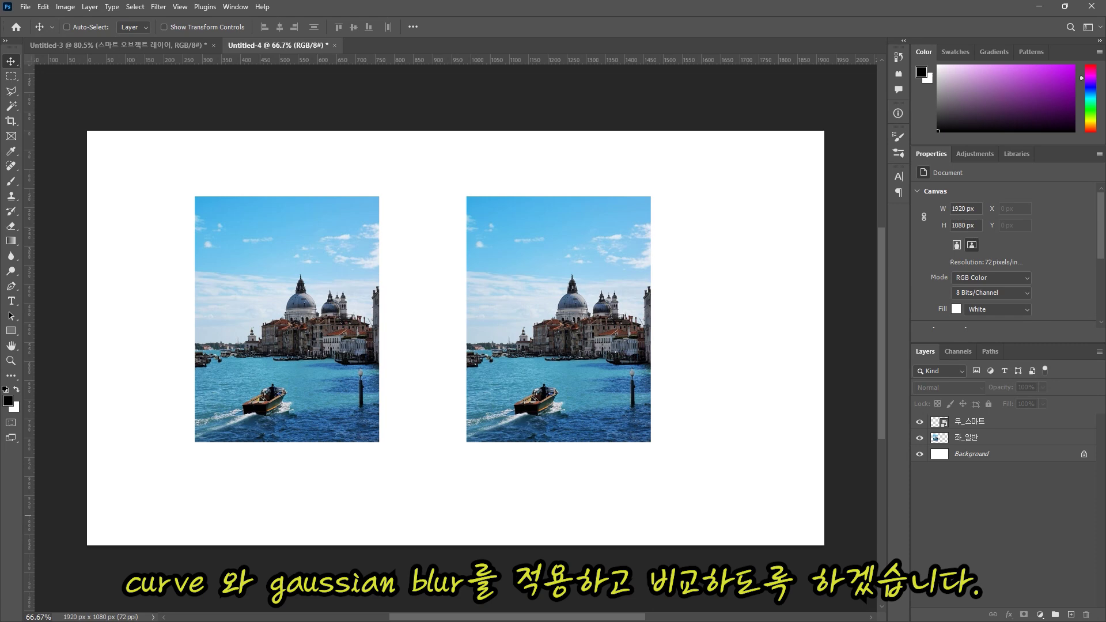
# Apply a Curves adjustment to the 좌_일반 layer, raising the Red channel from input 93 to output 167
pyautogui.click(980, 438)
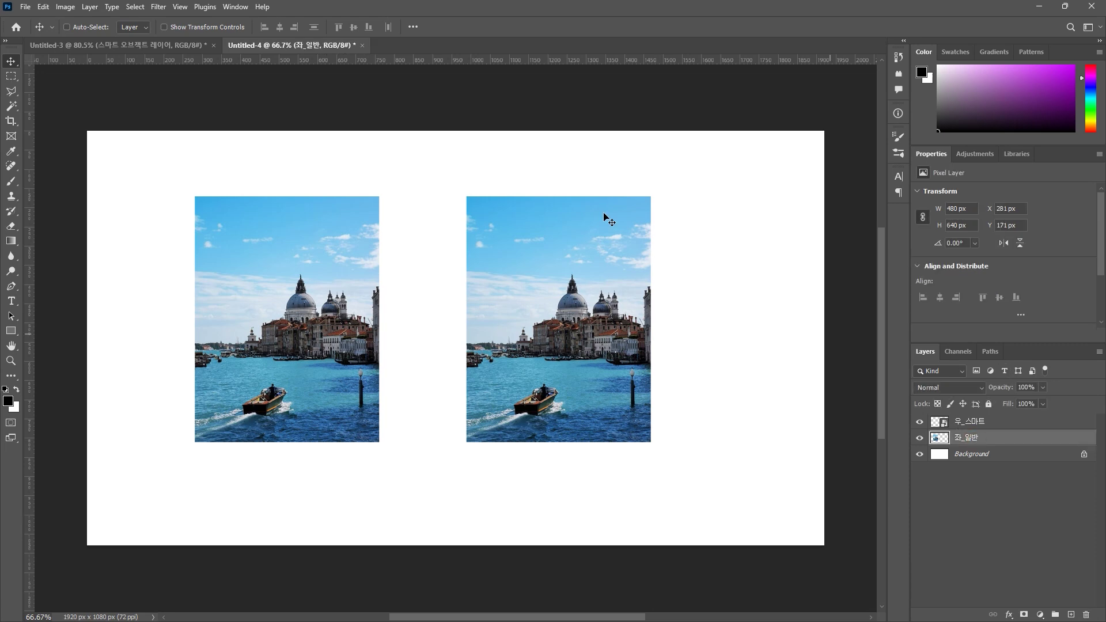
pyautogui.click(65, 8)
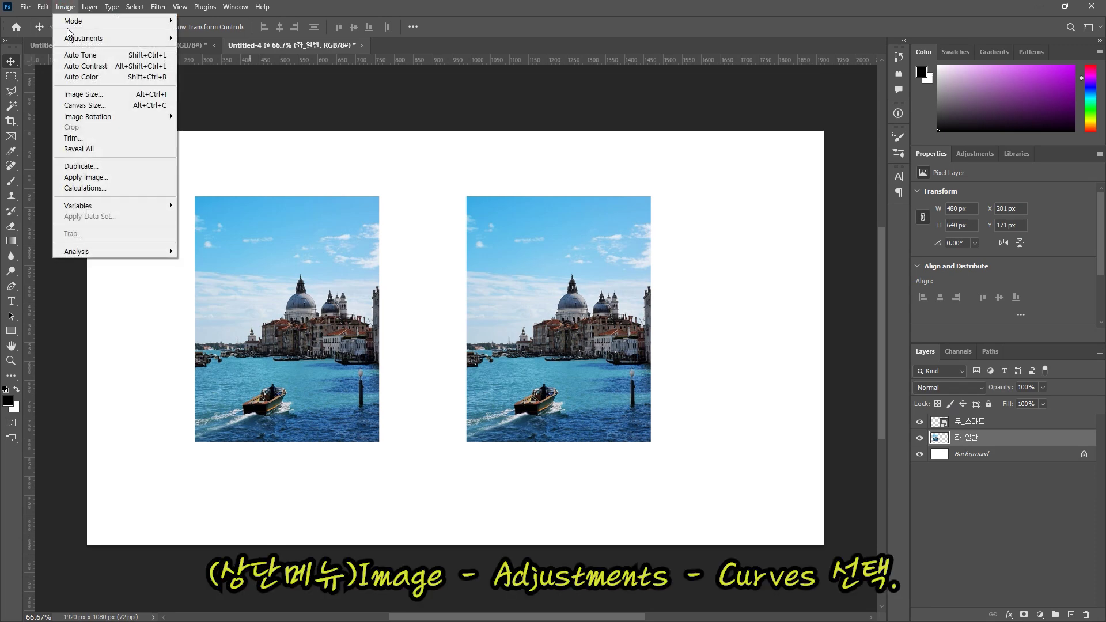
pyautogui.moveTo(80, 39)
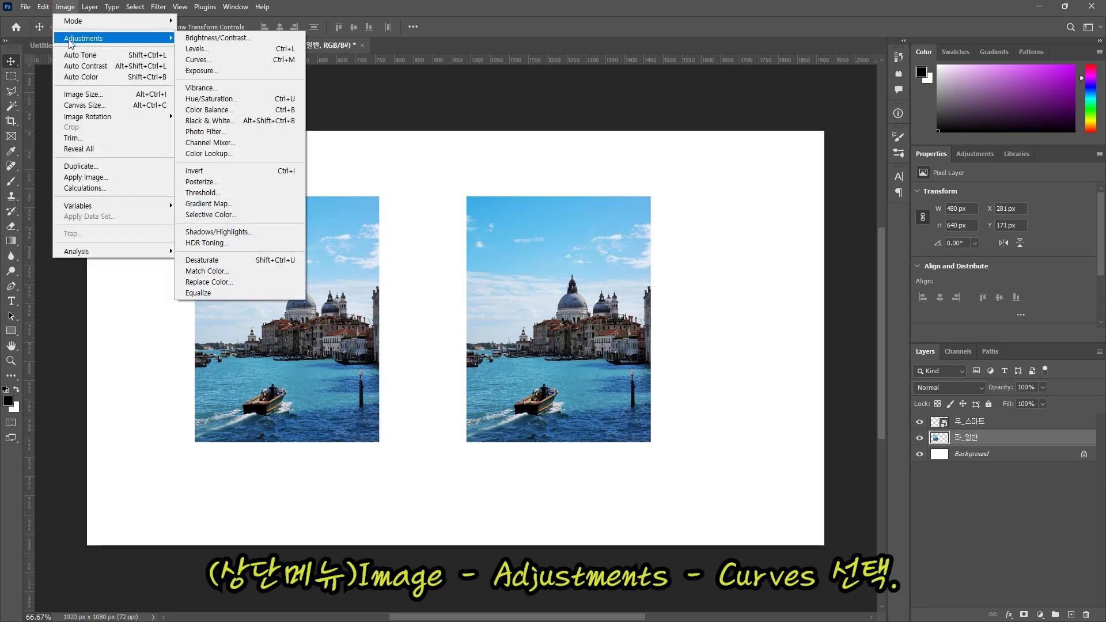
pyautogui.click(205, 60)
pyautogui.moveTo(507, 237); pyautogui.dragTo(553, 232)
pyautogui.click(503, 272)
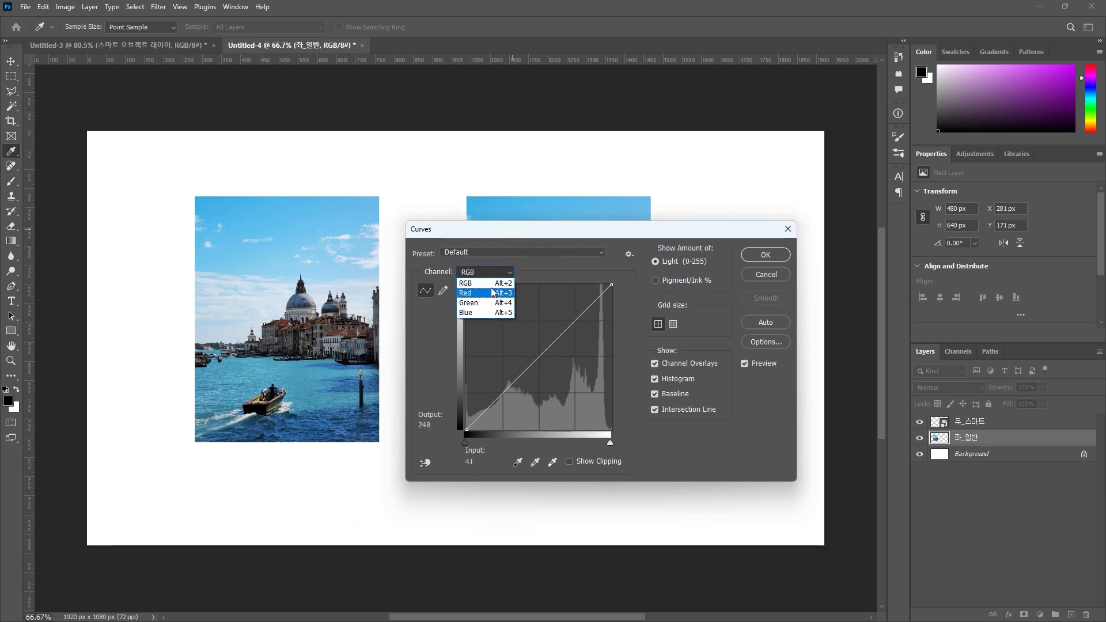
pyautogui.click(485, 298)
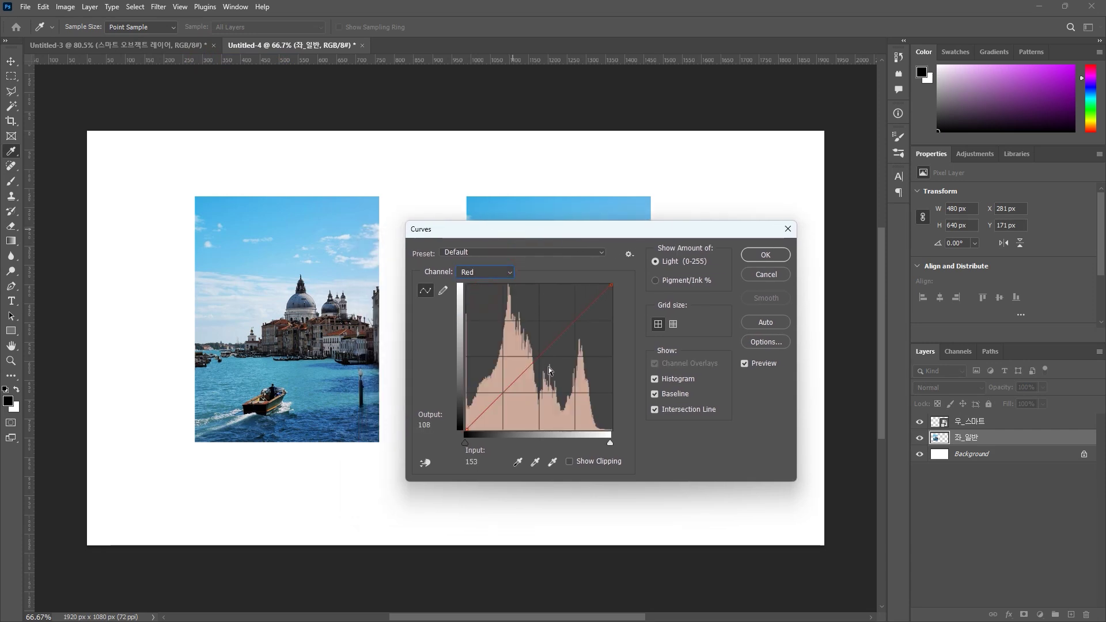
pyautogui.moveTo(535, 362); pyautogui.dragTo(520, 334)
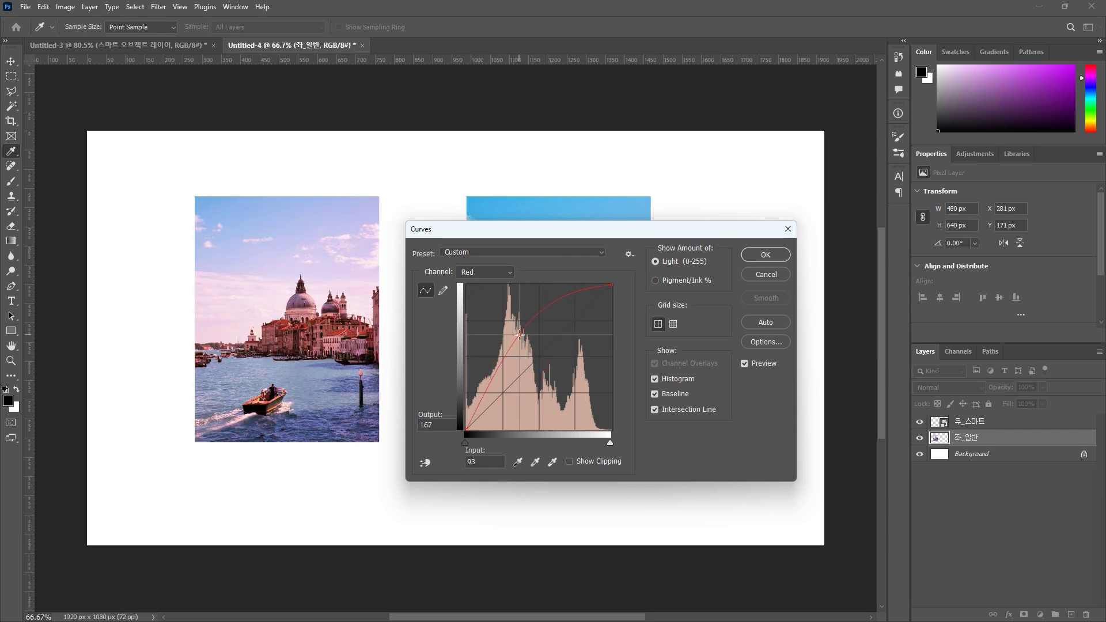
pyautogui.click(771, 258)
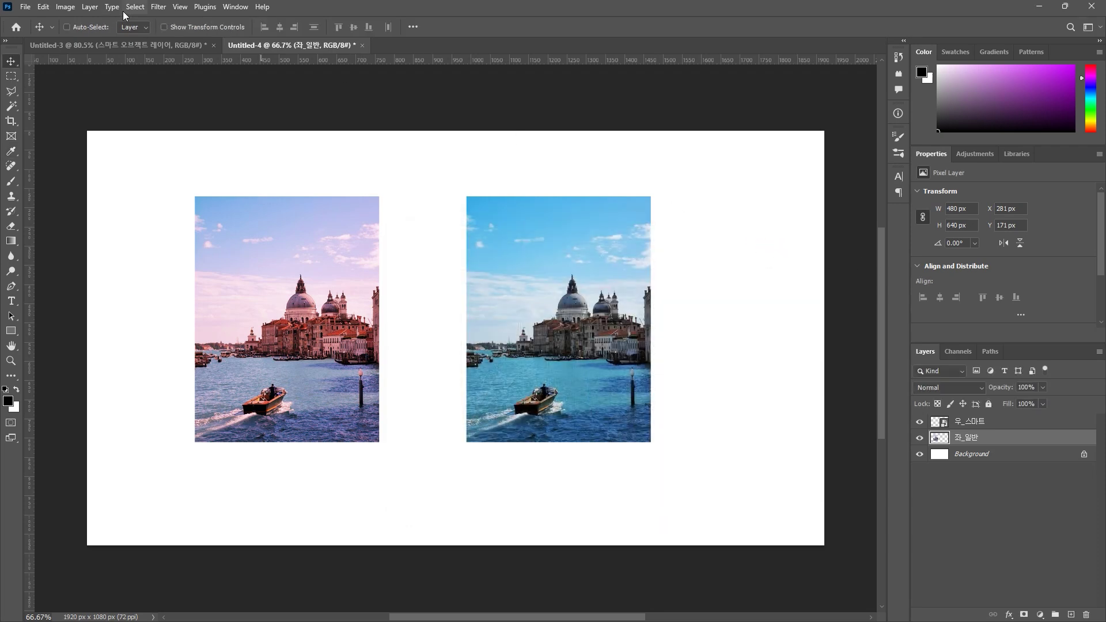
# Apply a Gaussian Blur with a 6-pixel radius to the 좌_일반 layer
pyautogui.click(159, 8)
pyautogui.moveTo(157, 11)
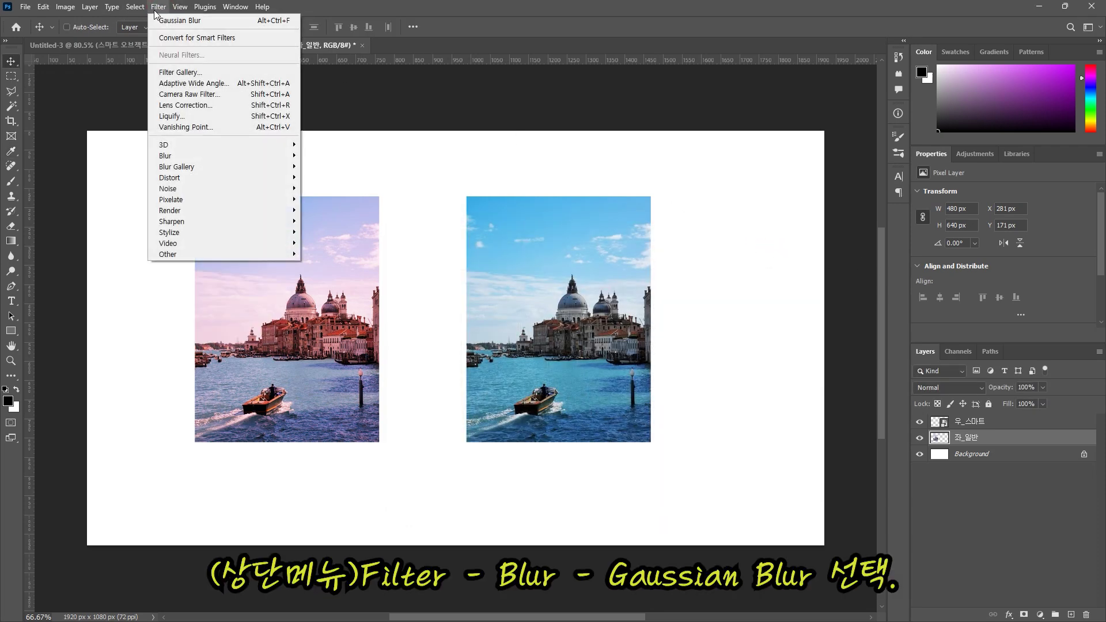
pyautogui.moveTo(249, 158)
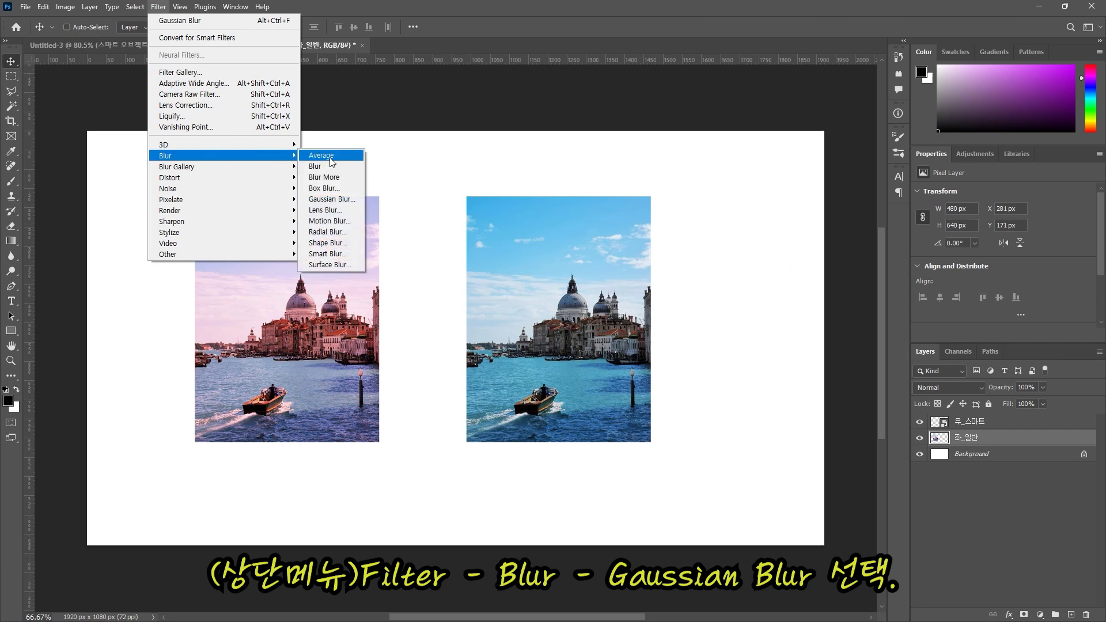
pyautogui.click(337, 204)
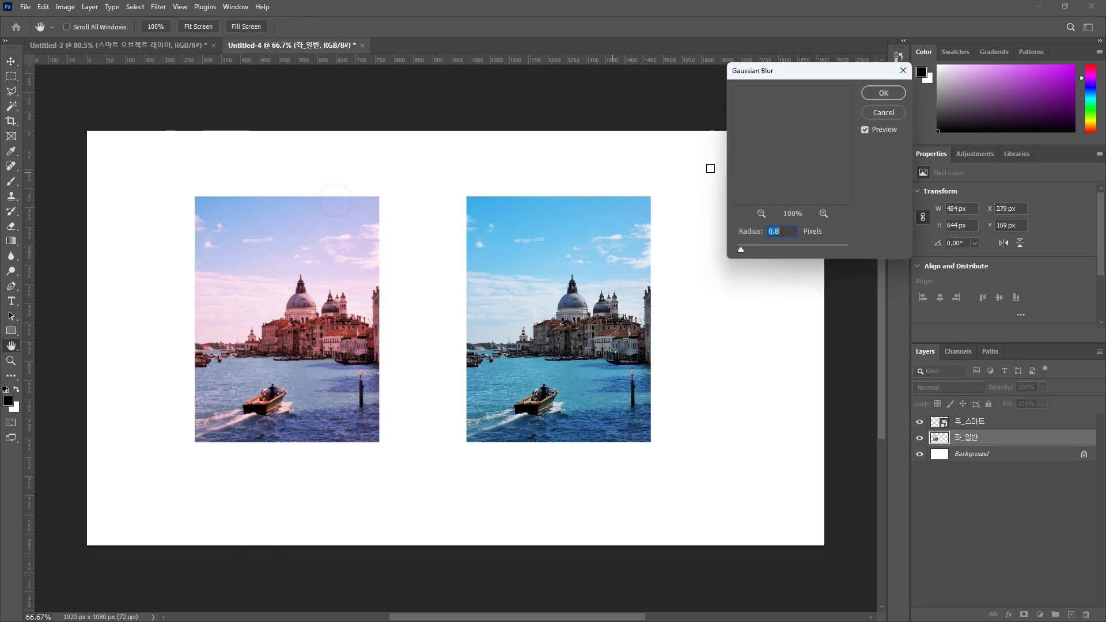
pyautogui.write('6')
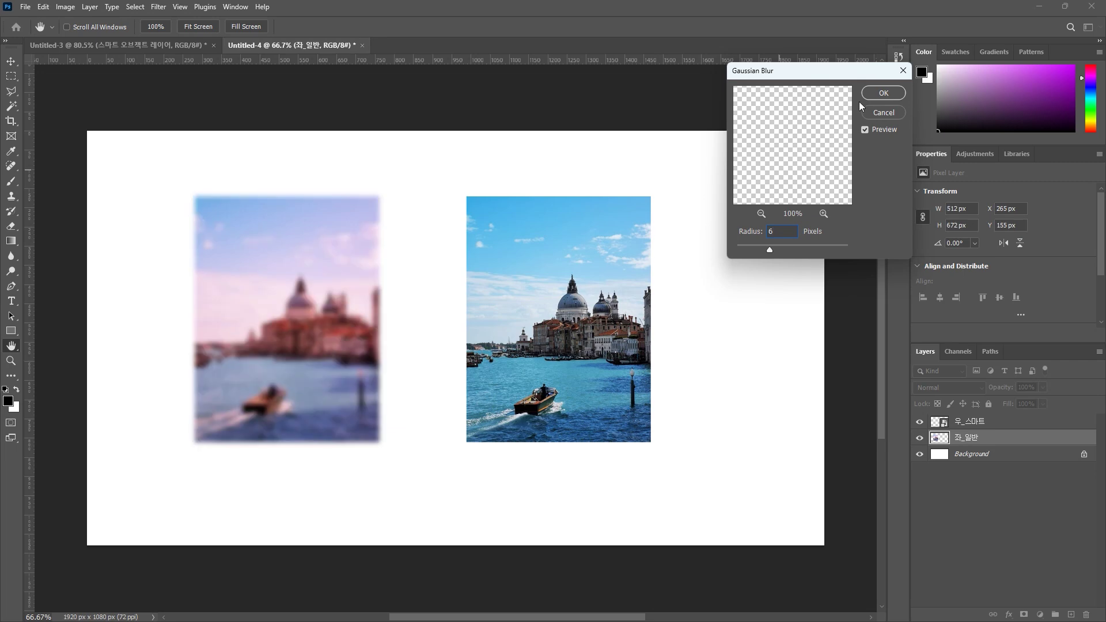
pyautogui.click(883, 94)
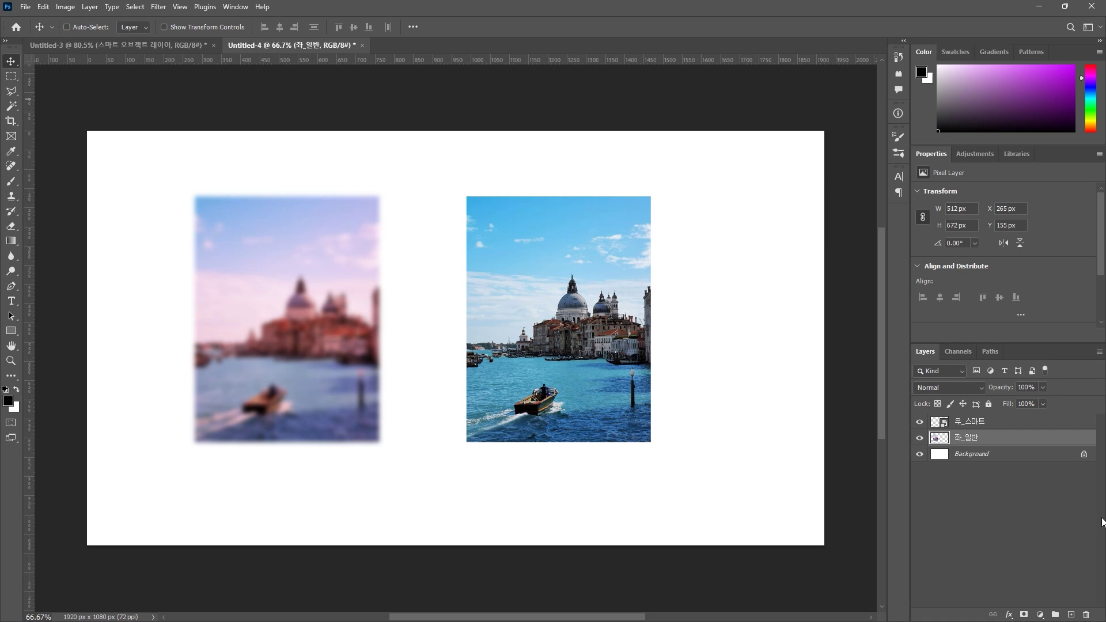
# Apply a Curves adjustment to the 우_스마트 smart object, raising the Red channel from input 87 to output 172
pyautogui.click(986, 422)
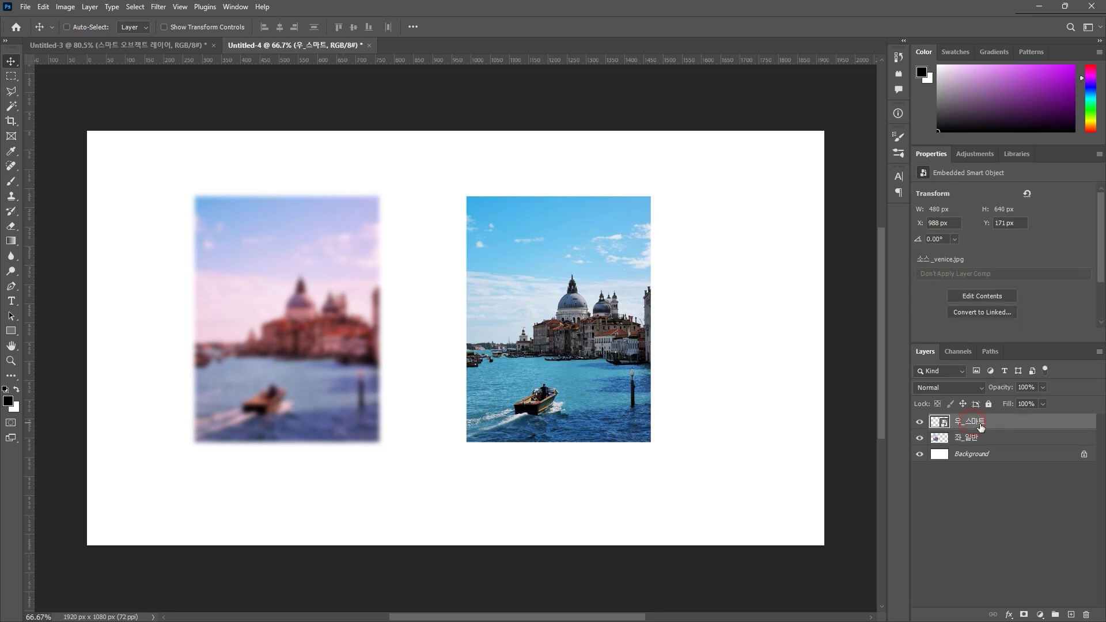
pyautogui.click(65, 7)
pyautogui.moveTo(81, 38)
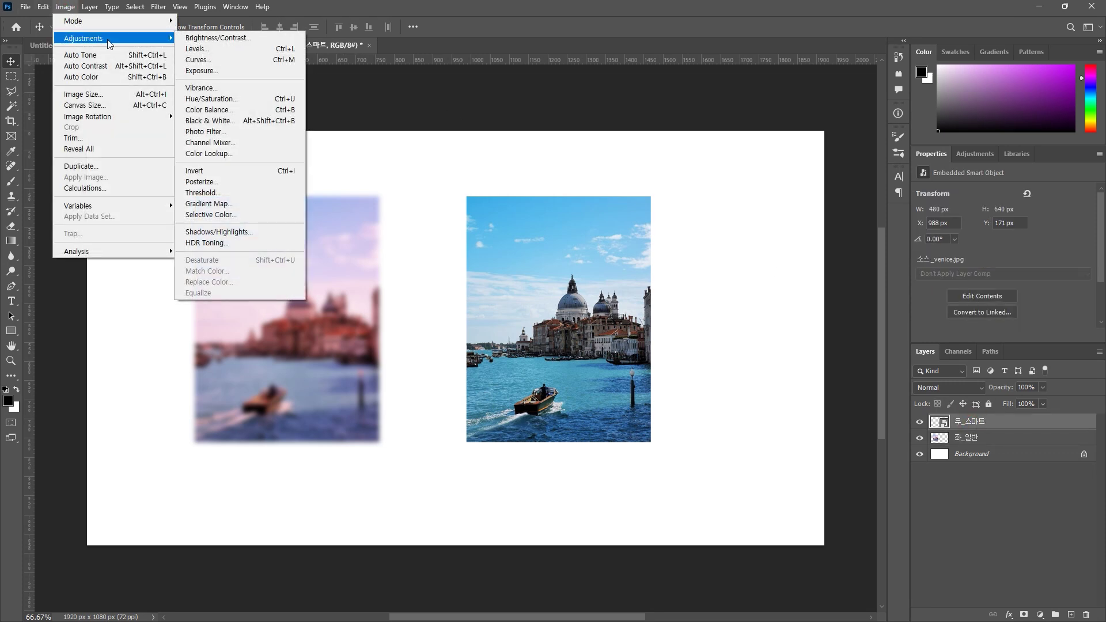
pyautogui.click(205, 60)
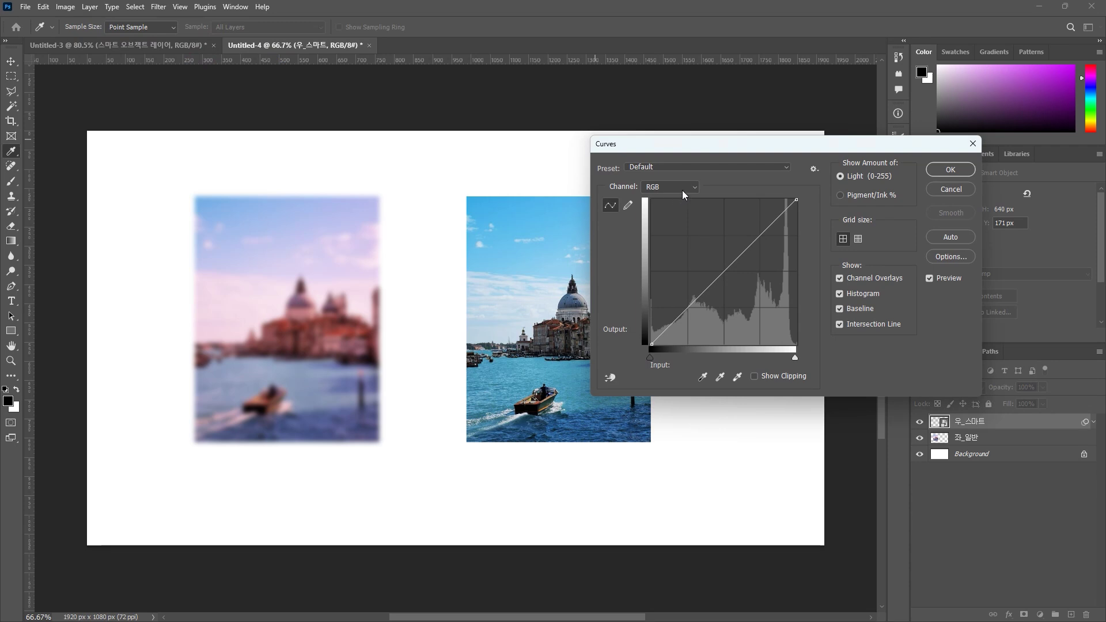
pyautogui.click(683, 189)
pyautogui.click(664, 211)
pyautogui.moveTo(697, 299); pyautogui.dragTo(699, 246)
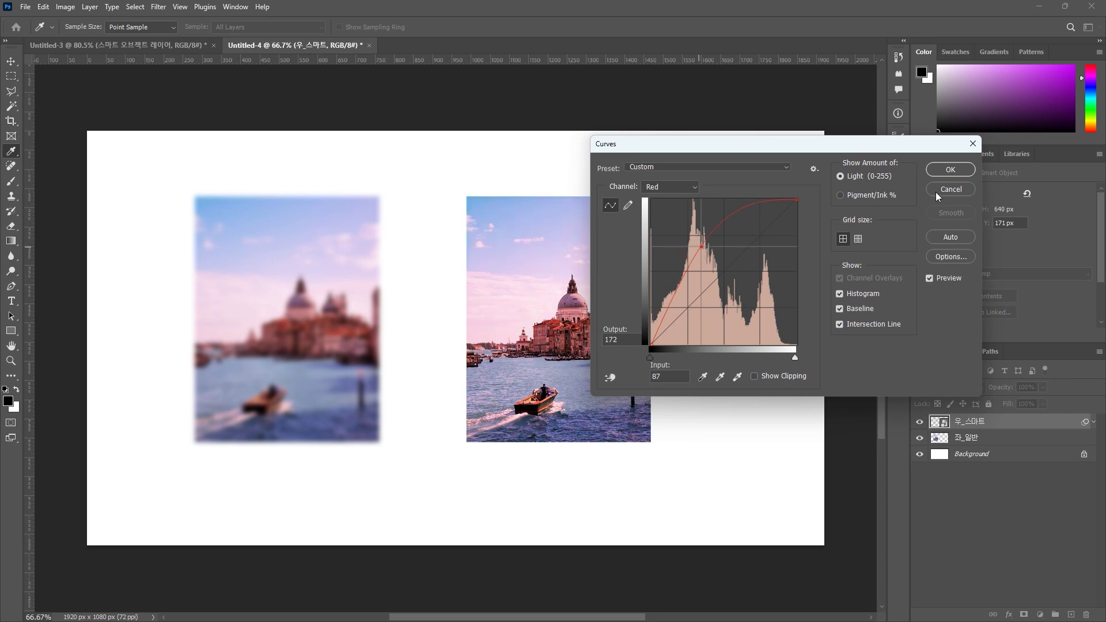
pyautogui.click(952, 172)
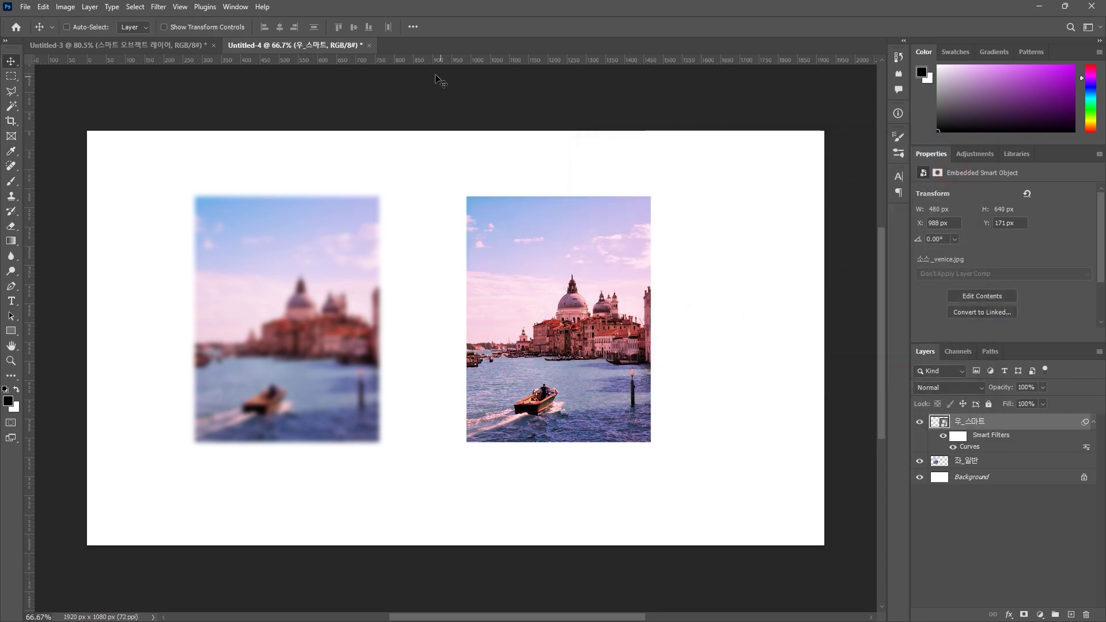
# Apply a Gaussian Blur with a 6.0-pixel radius to the 우_스마트 smart object
pyautogui.click(160, 8)
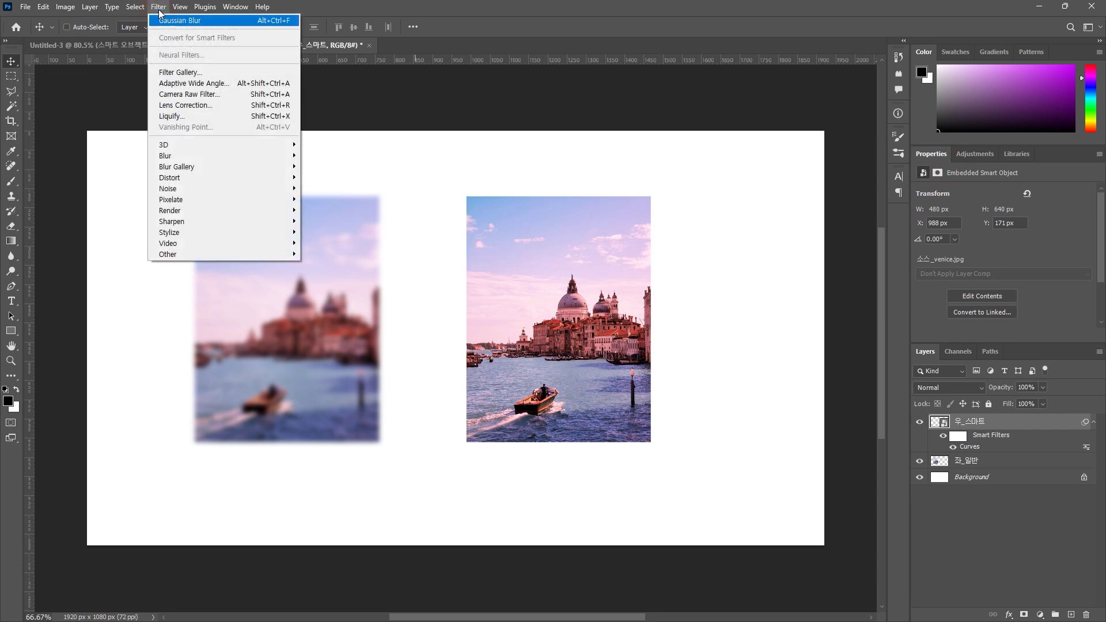
pyautogui.moveTo(208, 155)
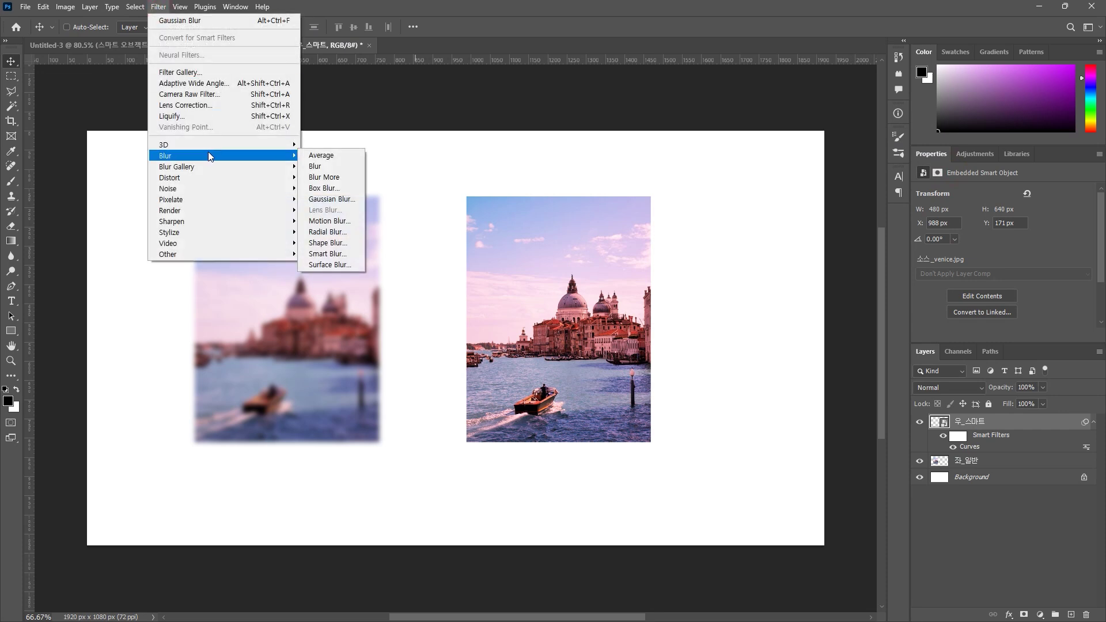
pyautogui.click(331, 199)
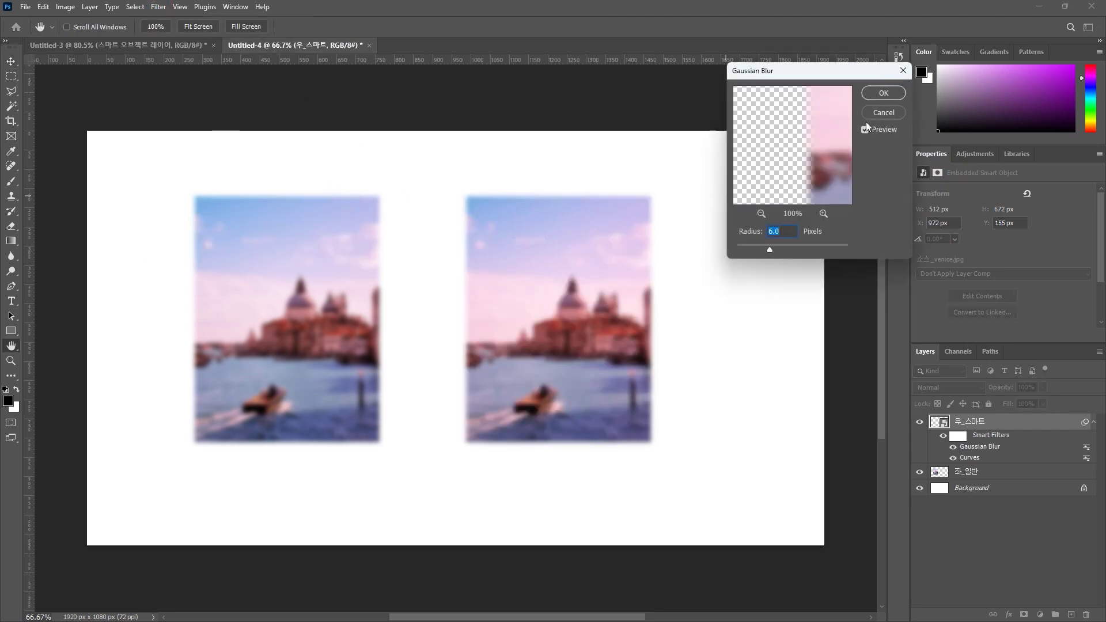
pyautogui.click(883, 94)
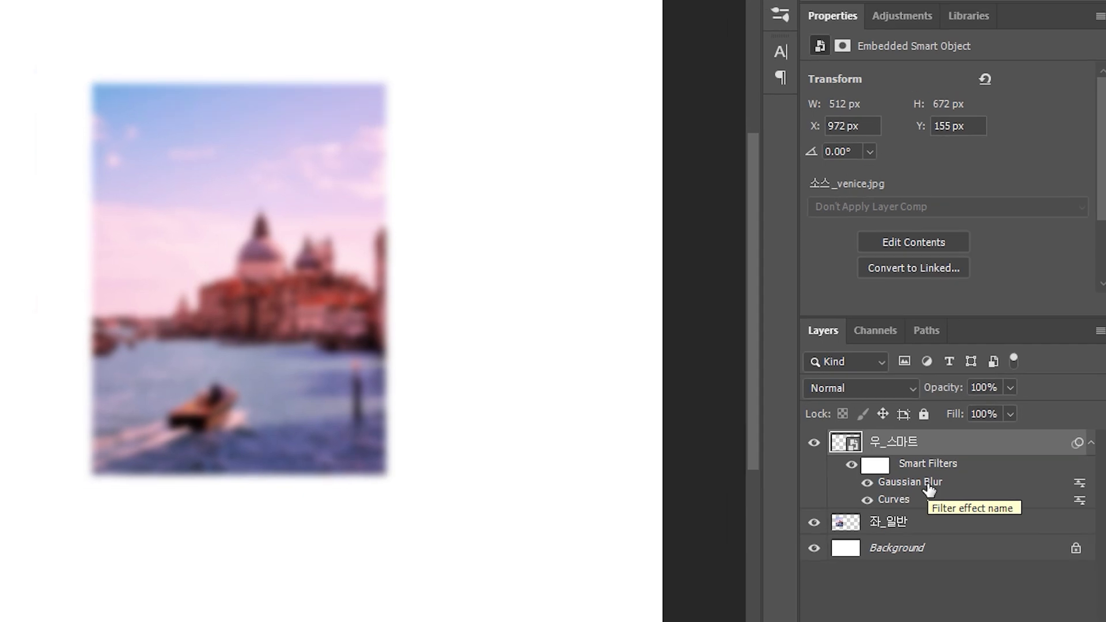
# Change the Gaussian Blur smart filter's radius on the 우_스마트 layer to 1 pixel
pyautogui.doubleClick(909, 495)
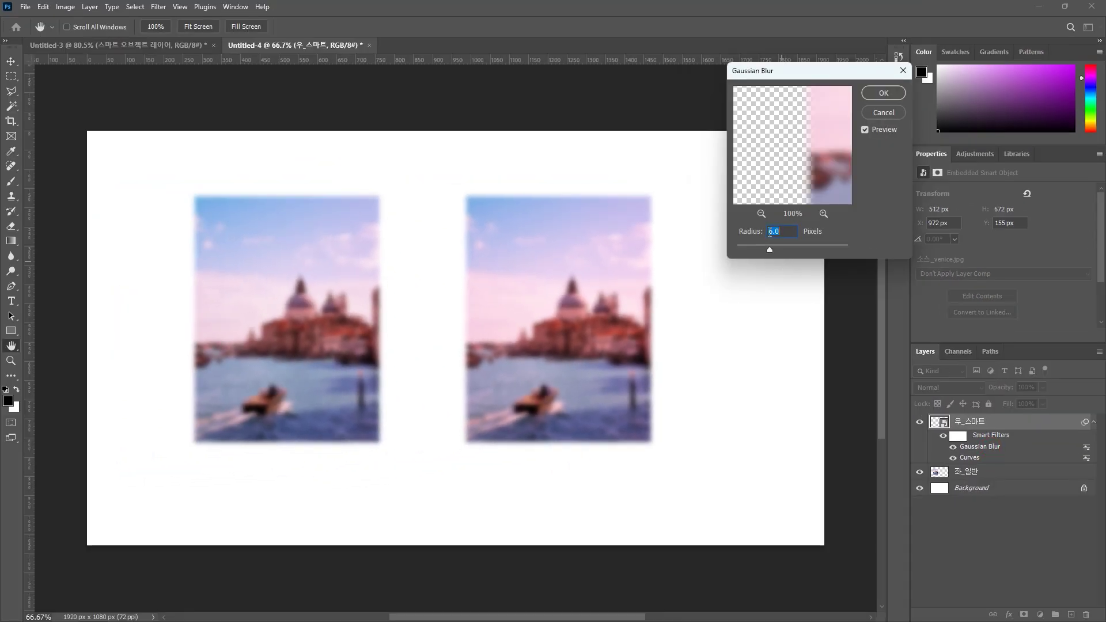
pyautogui.write('1')
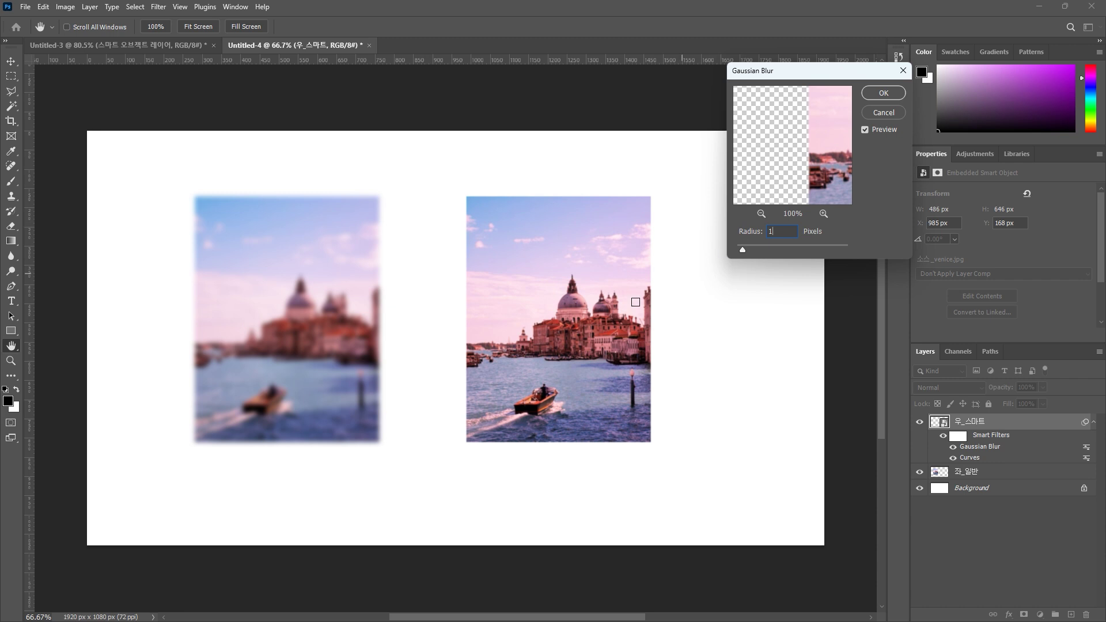
pyautogui.click(886, 95)
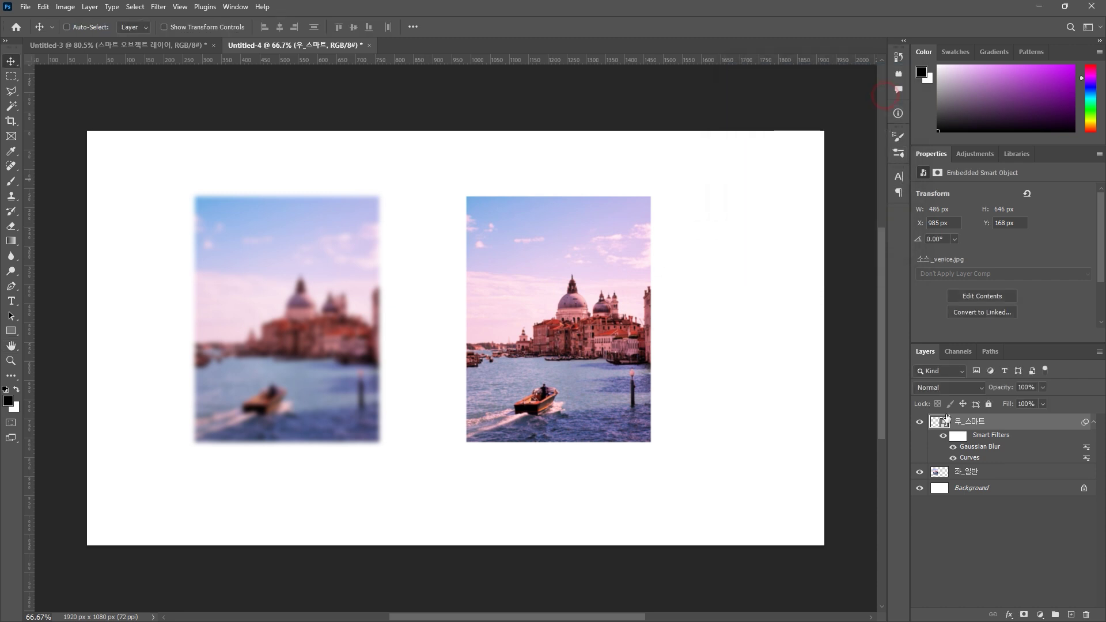
# Edit the 우_스마트 layer's Curves smart filter, mapping Red input 137 to output 112 and Green input 111 to output 145
pyautogui.doubleClick(970, 458)
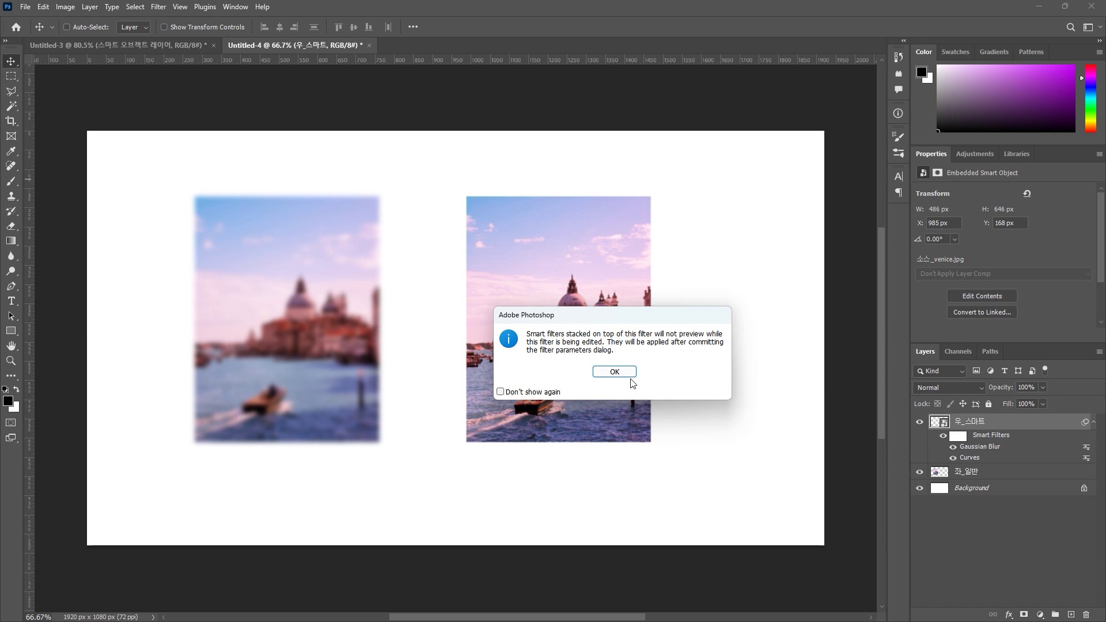
pyautogui.click(615, 372)
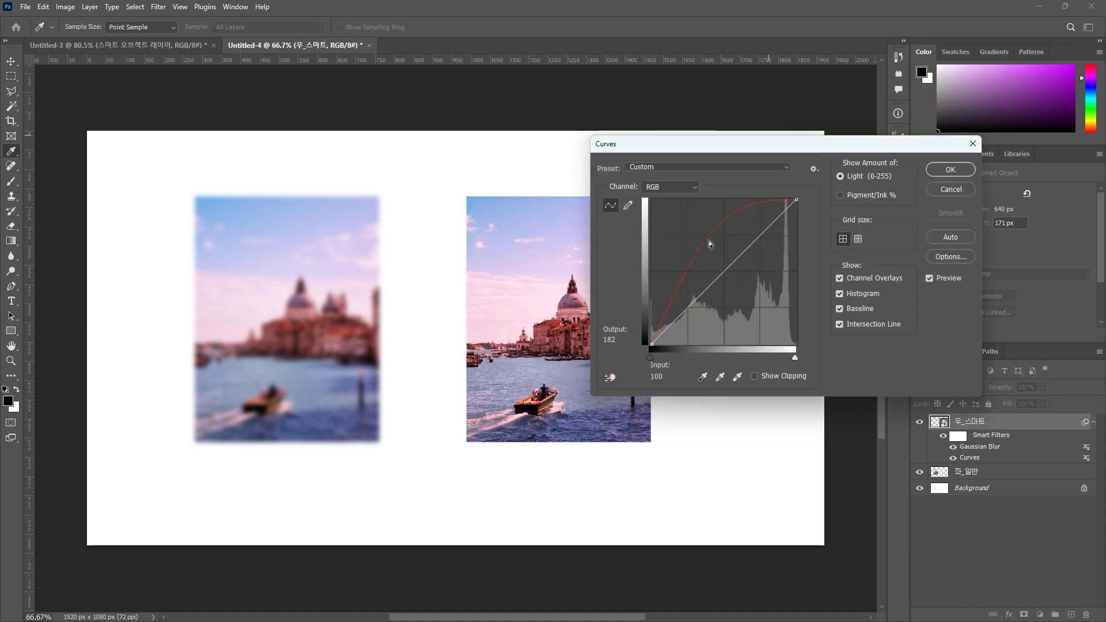
pyautogui.click(671, 187)
pyautogui.click(668, 207)
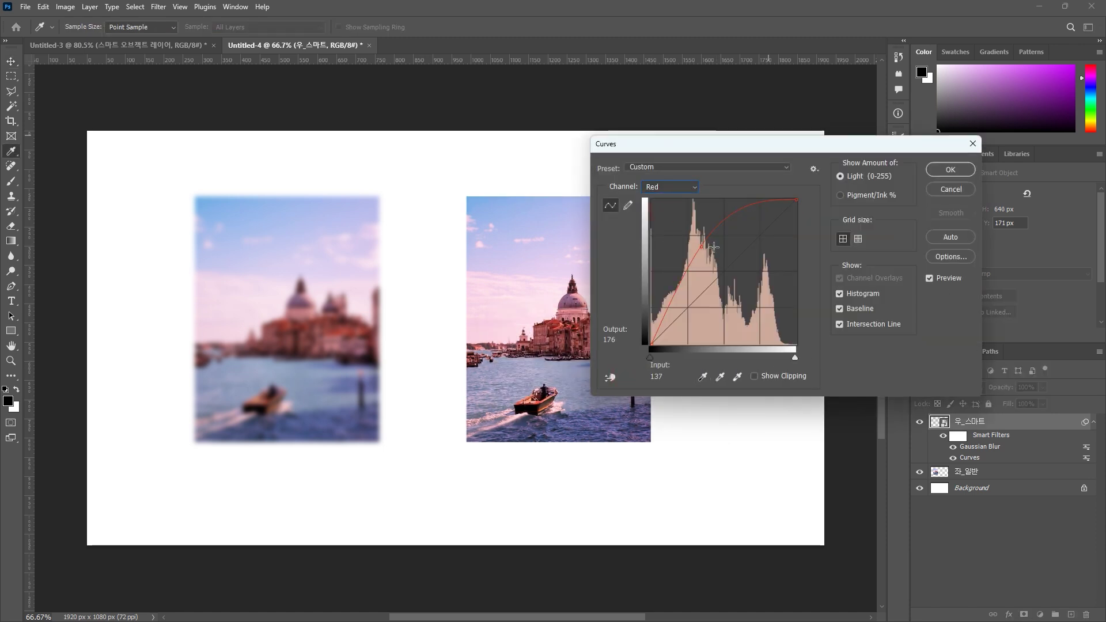
pyautogui.moveTo(701, 248); pyautogui.dragTo(729, 280)
pyautogui.click(683, 189)
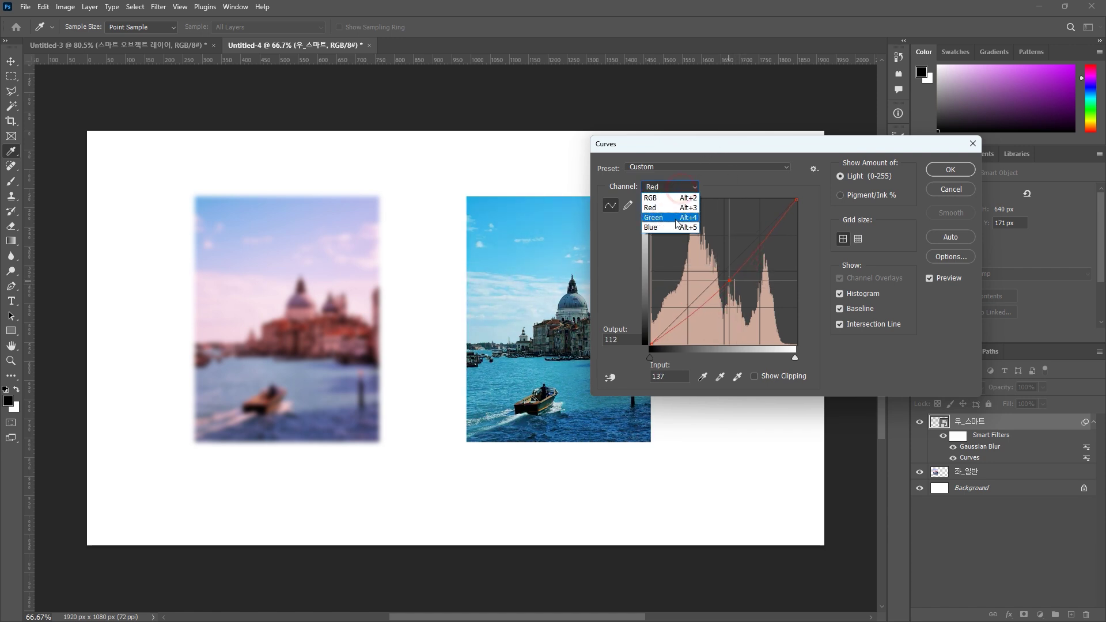
pyautogui.click(671, 218)
pyautogui.moveTo(725, 268); pyautogui.dragTo(714, 262)
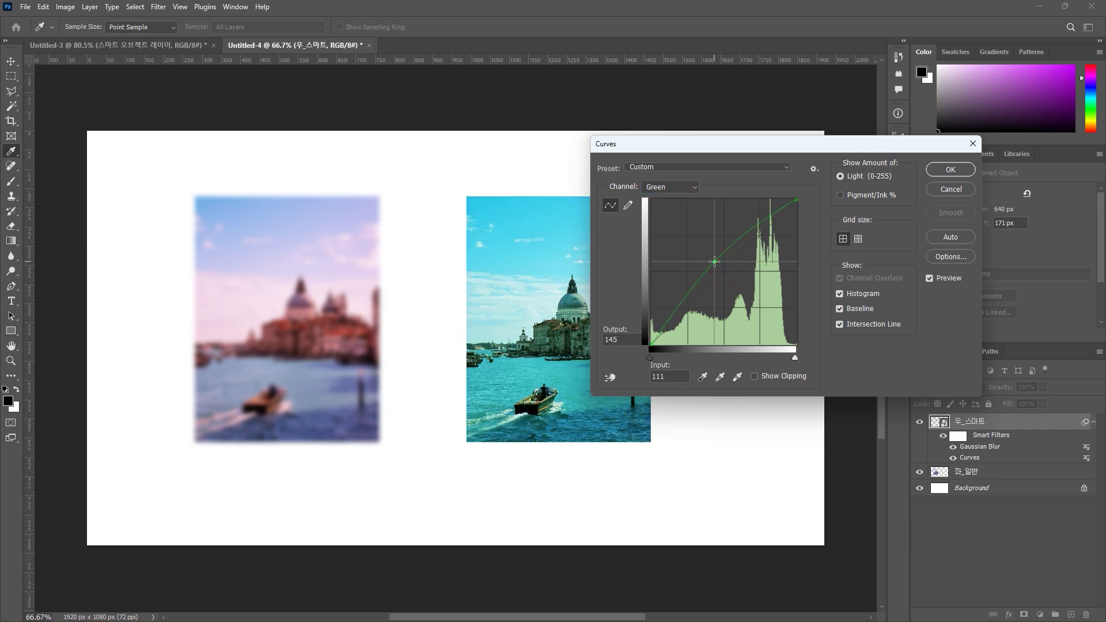
pyautogui.click(953, 170)
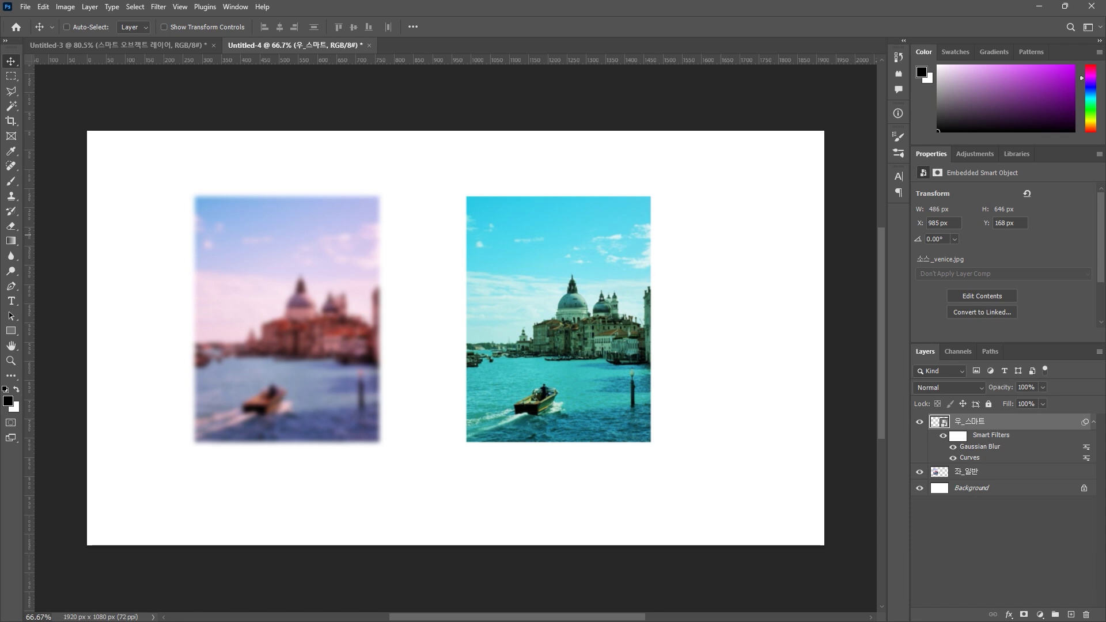
# Open 소스_머그.jpg and draw a black rectangle of about 413 × 688 px over the front of the mug
pyautogui.moveTo(1065, 6); pyautogui.dragTo(440, 52)
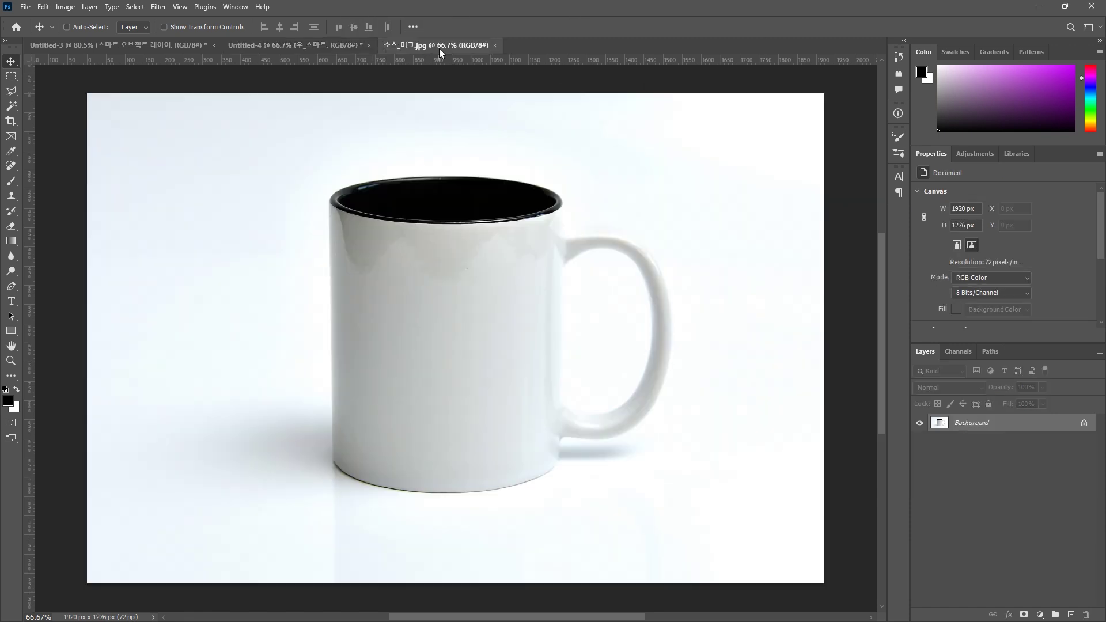
pyautogui.click(10, 333)
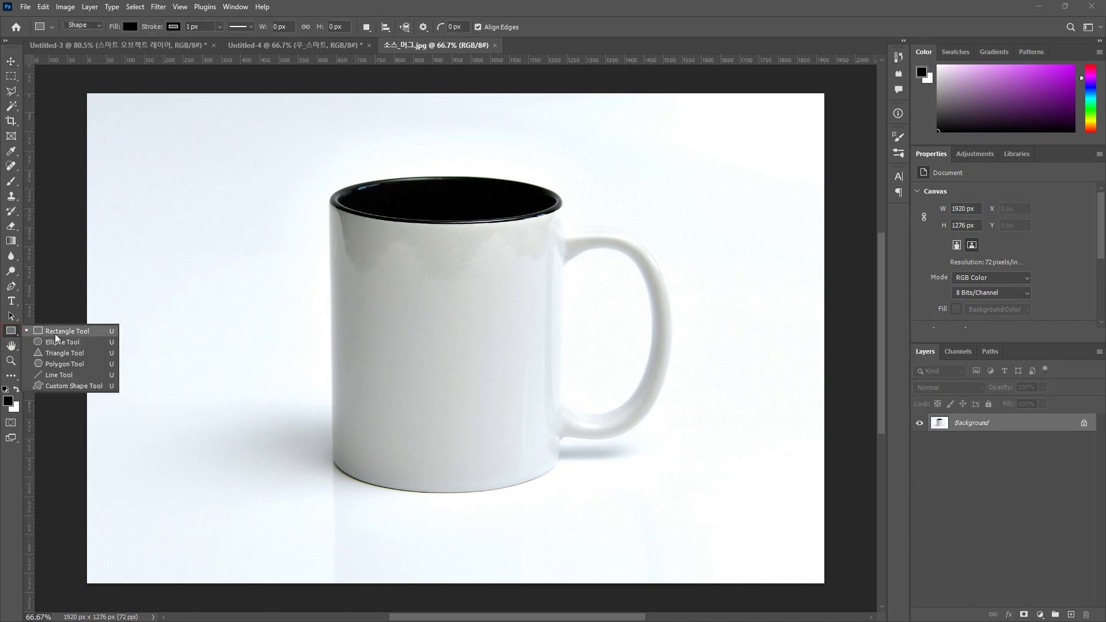
pyautogui.click(35, 333)
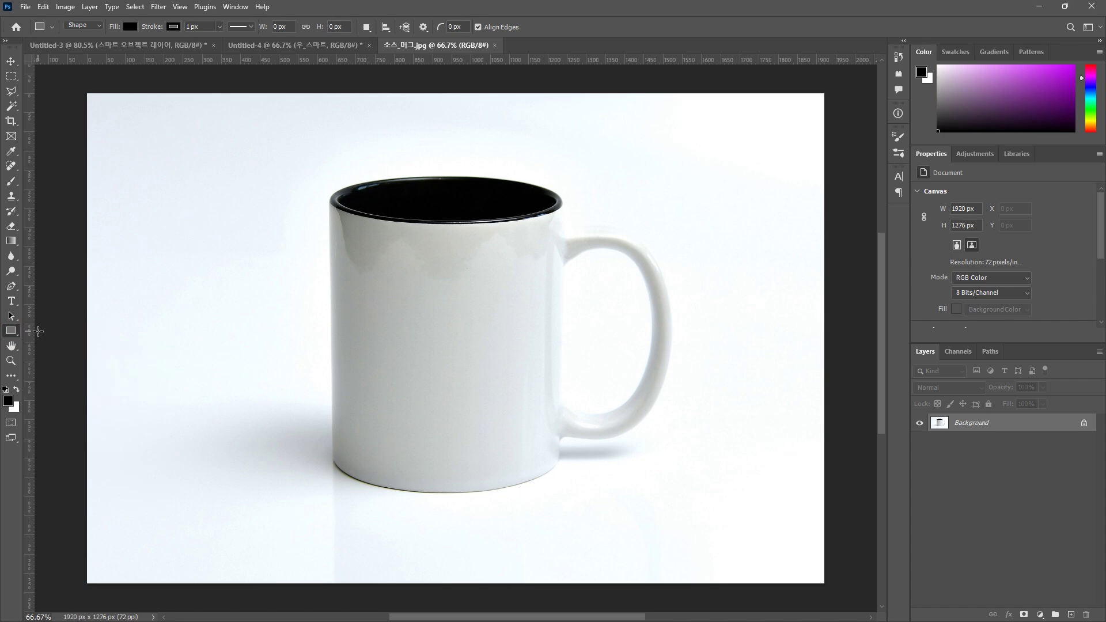
pyautogui.click(372, 217)
pyautogui.moveTo(372, 217); pyautogui.dragTo(530, 480)
# Lower the Rectangle 1 layer's opacity to 54% and convert the layer to a smart object
pyautogui.click(1040, 386)
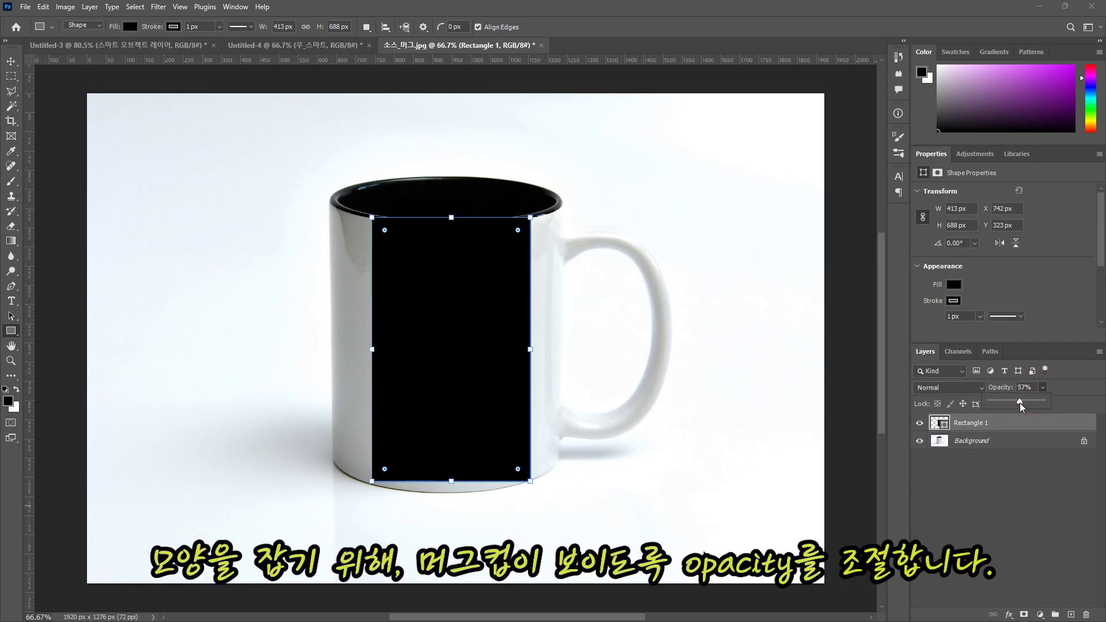
pyautogui.moveTo(1020, 402); pyautogui.dragTo(1019, 403)
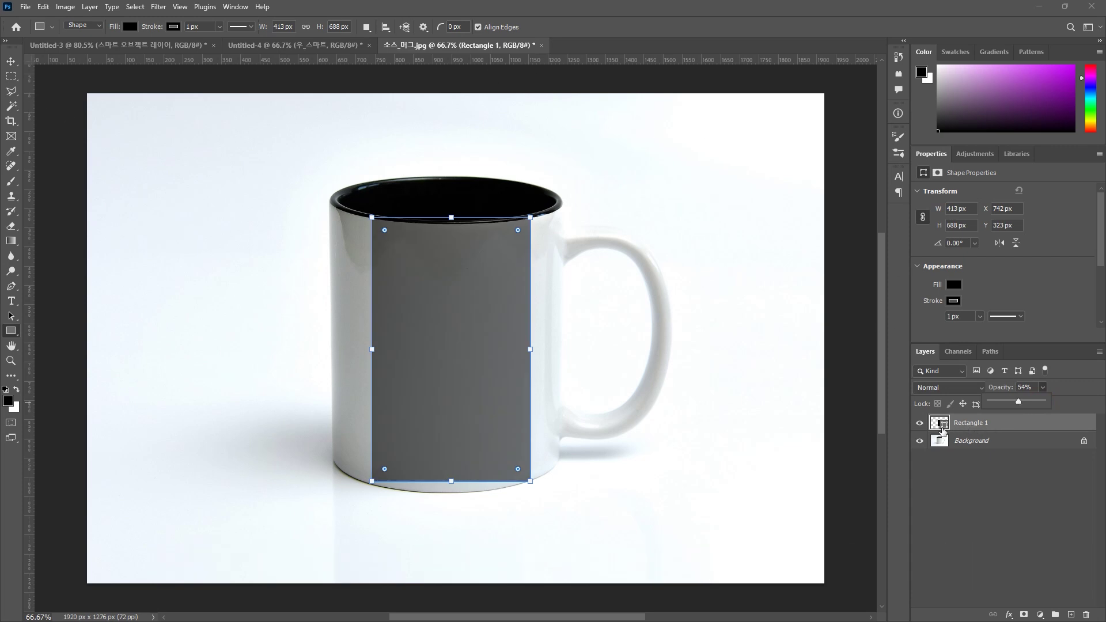
pyautogui.rightClick(977, 425)
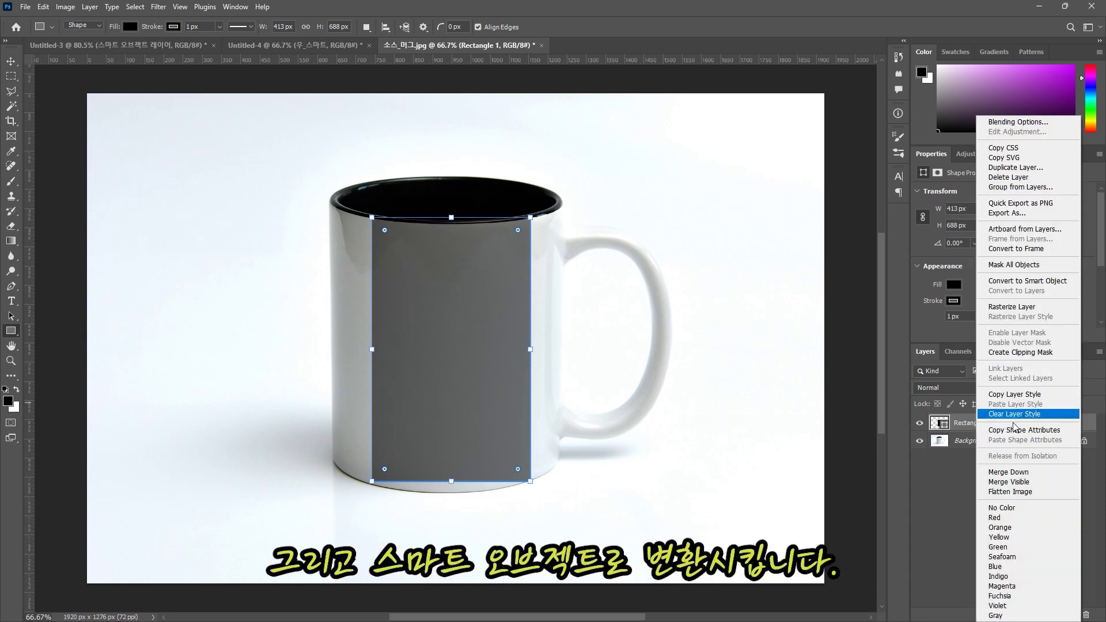
pyautogui.click(1028, 281)
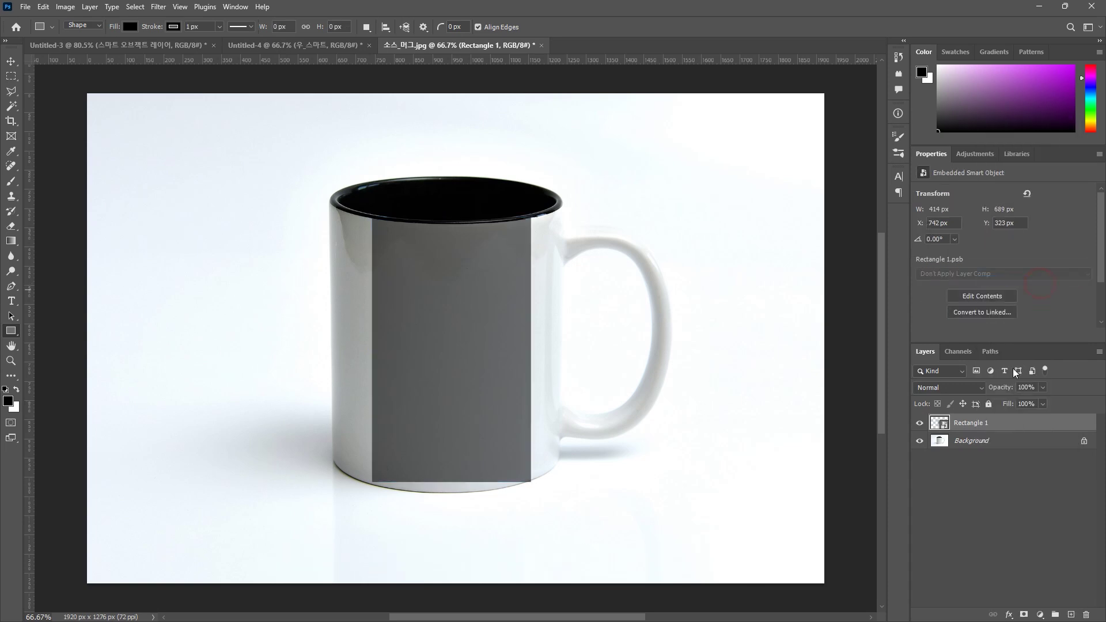
# Start a Warp transform on the Rectangle 1 smart object and bend its upper edge along the mug's rim
pyautogui.click(976, 426)
pyautogui.hotkey('ctrl', 't')
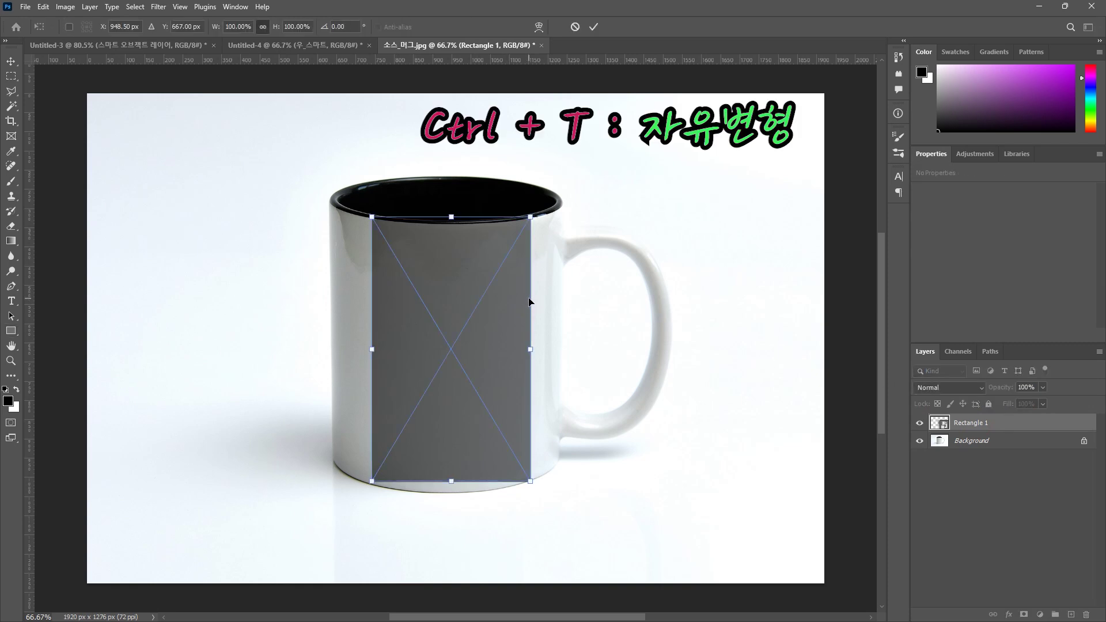
pyautogui.rightClick(499, 359)
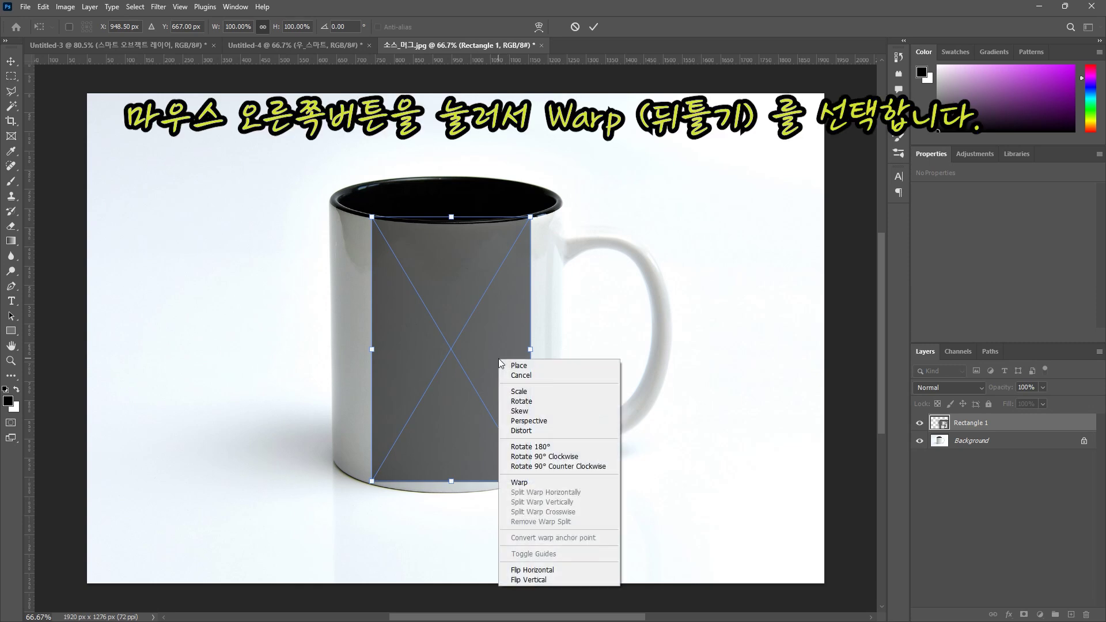
pyautogui.click(531, 486)
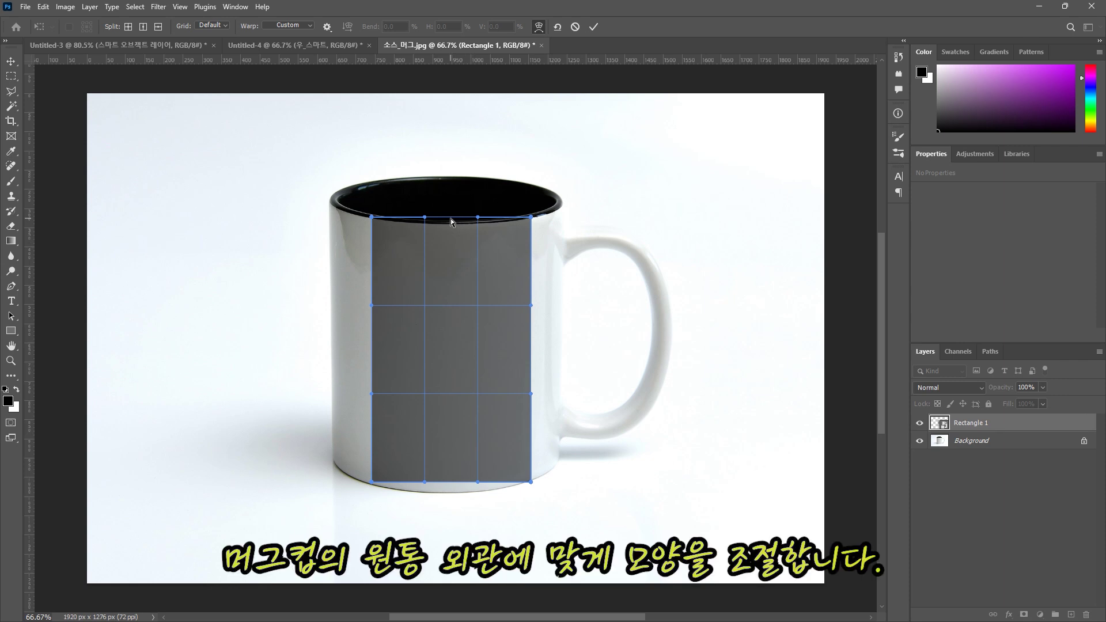
pyautogui.moveTo(451, 221)
pyautogui.mouseDown()
pyautogui.moveTo(452, 235)
pyautogui.moveTo(452, 226)
pyautogui.mouseUp()
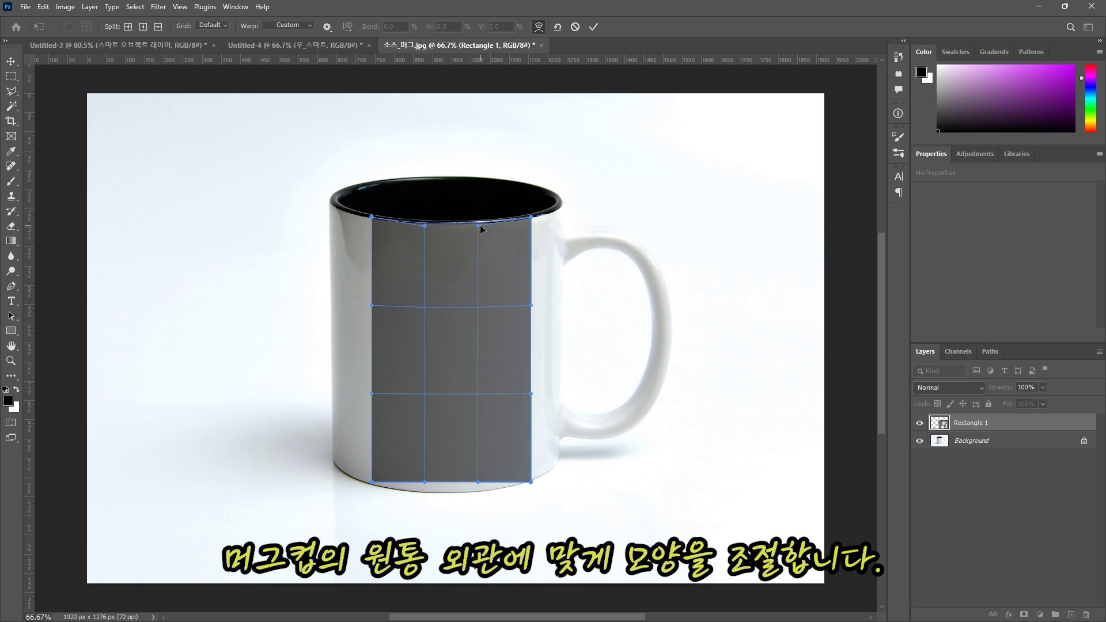
pyautogui.moveTo(530, 219); pyautogui.dragTo(530, 219)
pyautogui.moveTo(372, 217); pyautogui.dragTo(480, 226)
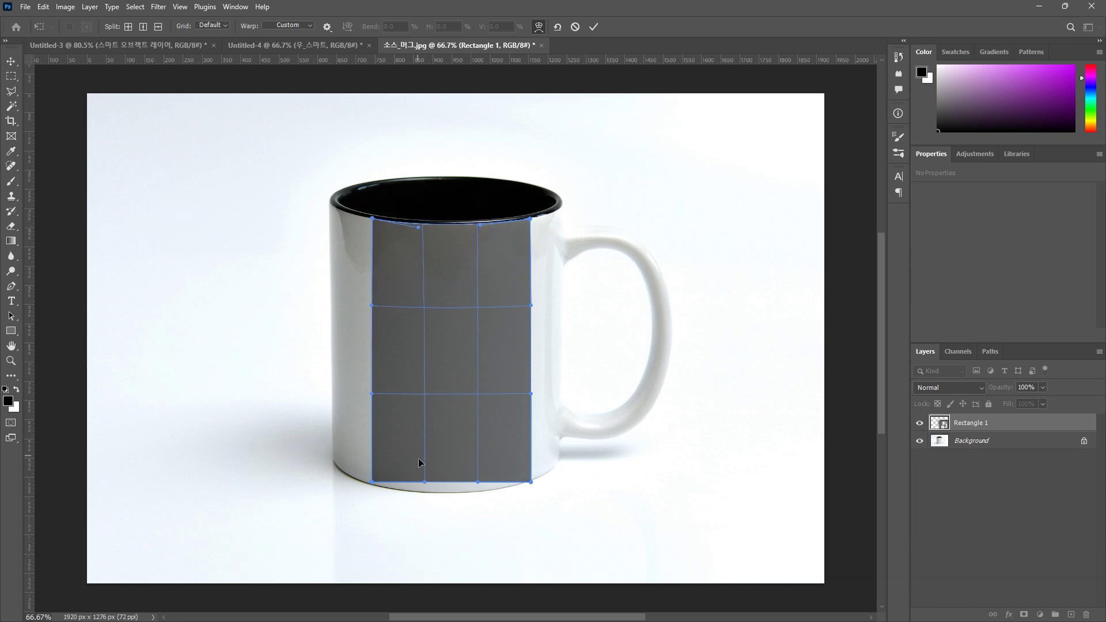
# Bend the rectangle's lower edge and inner warp grid lines to follow the mug's curvature, and apply the warp
pyautogui.moveTo(451, 478); pyautogui.dragTo(483, 495)
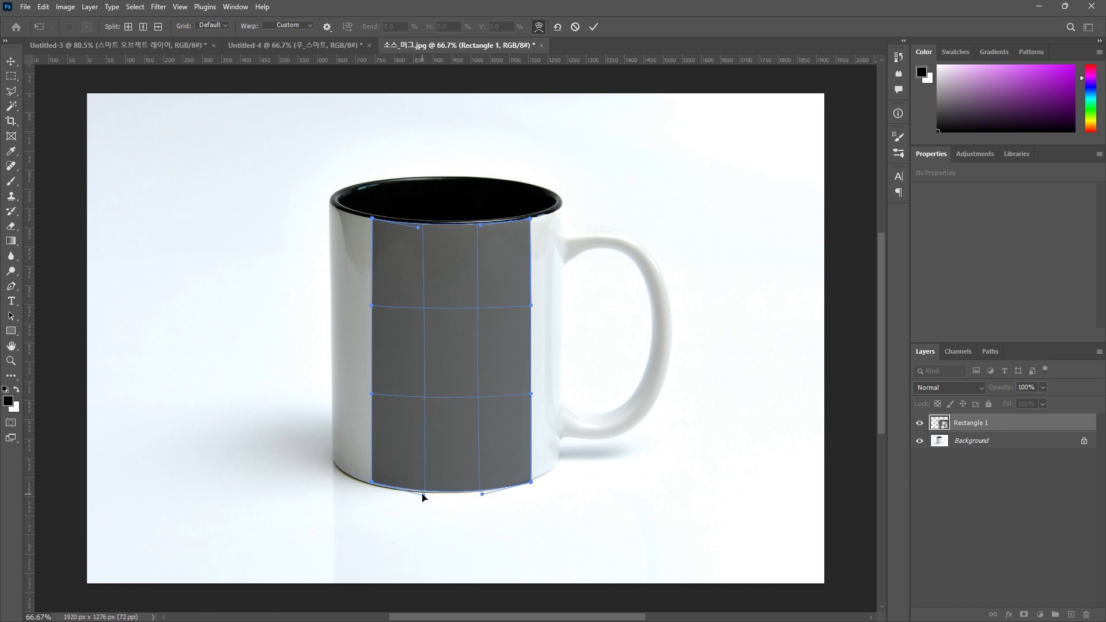
pyautogui.moveTo(372, 483); pyautogui.dragTo(419, 500)
pyautogui.moveTo(450, 297); pyautogui.dragTo(455, 315)
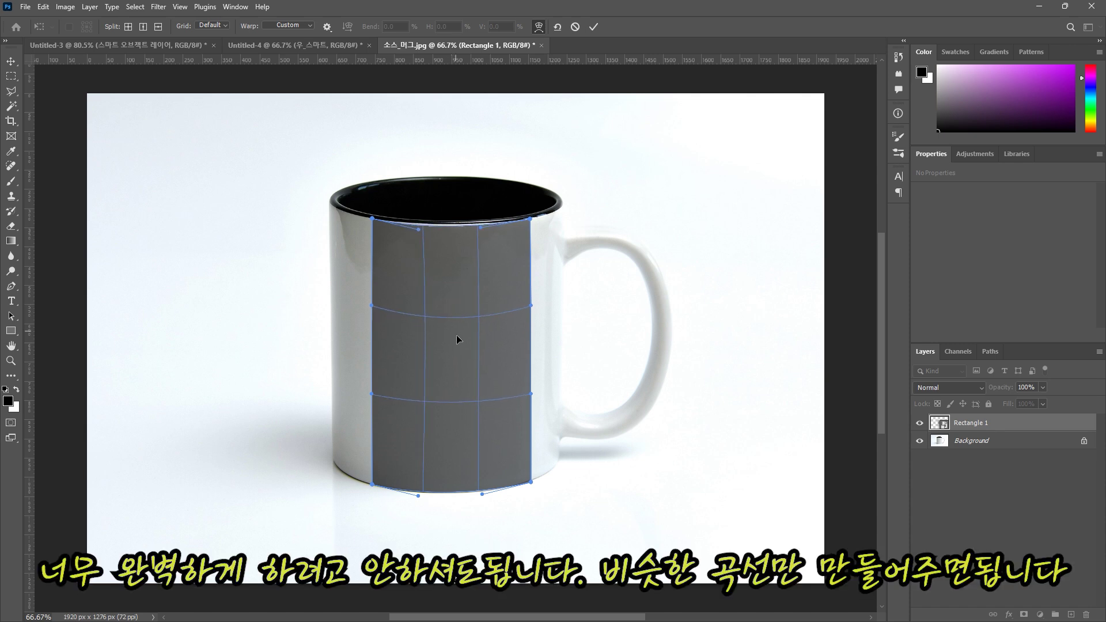
pyautogui.moveTo(456, 399); pyautogui.dragTo(457, 411)
pyautogui.moveTo(448, 229); pyautogui.dragTo(449, 226)
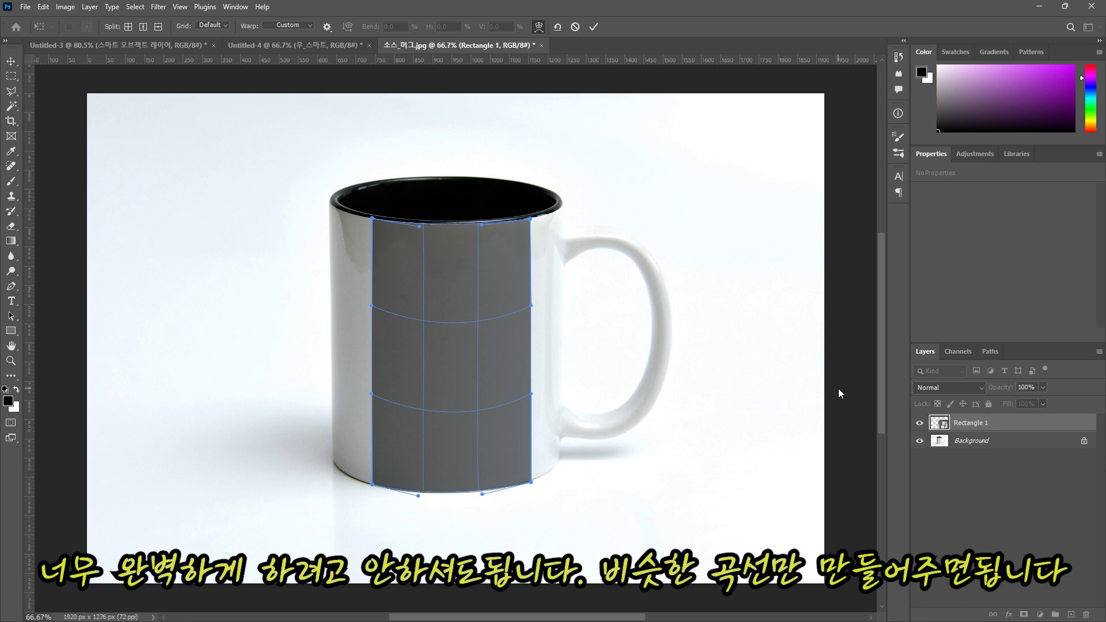
pyautogui.press('Return')
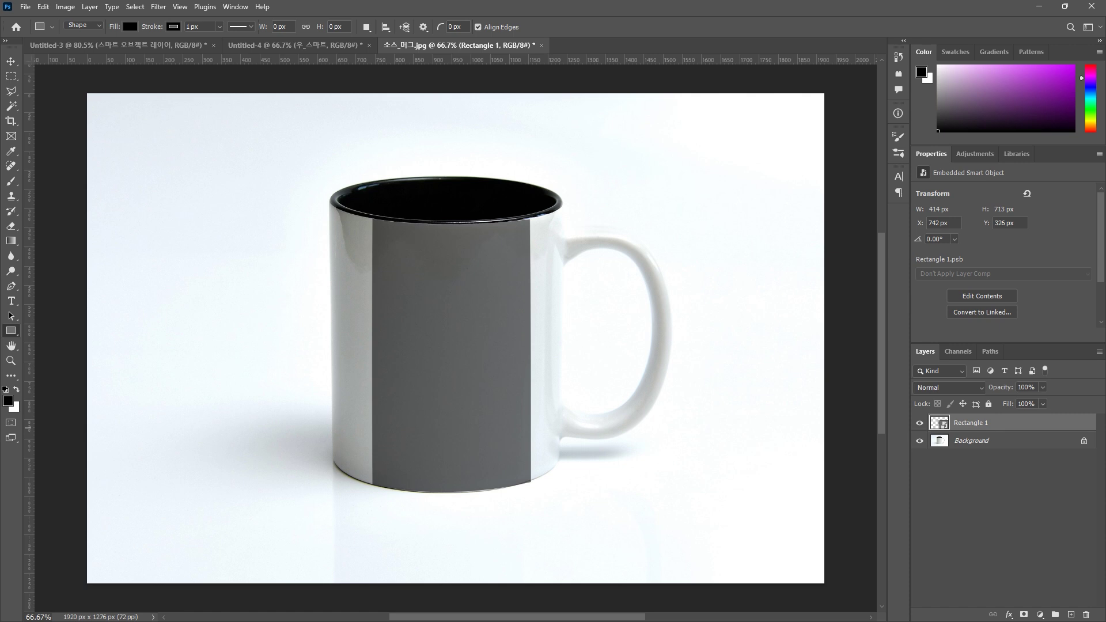
# Open the Rectangle 1 smart object's contents, place the 소스_문양1 pattern centred on the canvas, and hide the black rectangle layer
pyautogui.doubleClick(945, 425)
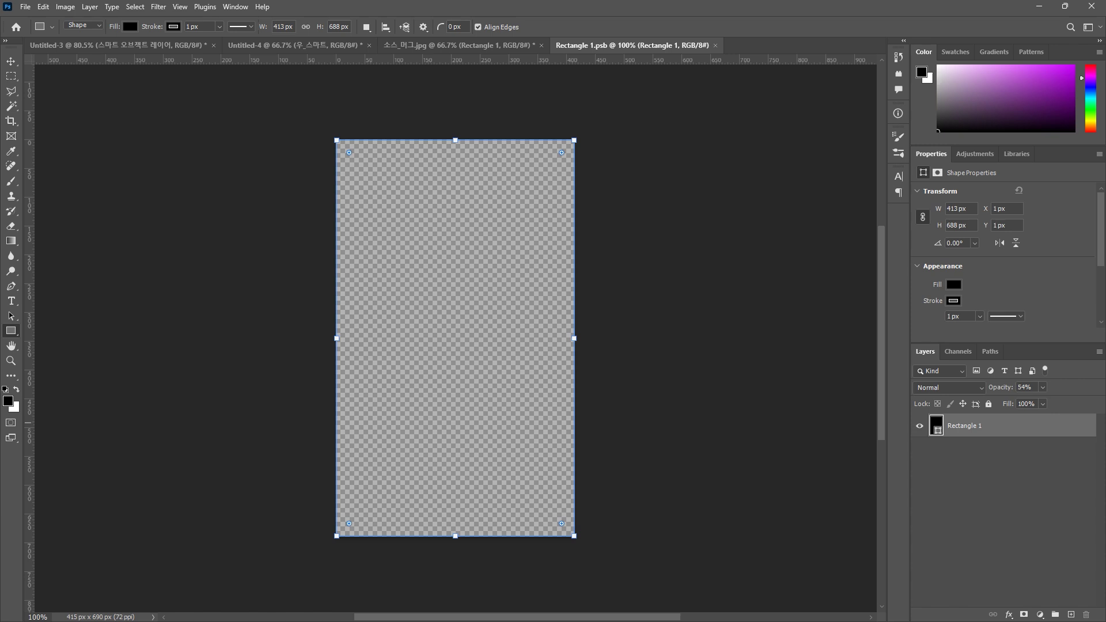
pyautogui.moveTo(962, 363); pyautogui.dragTo(448, 337)
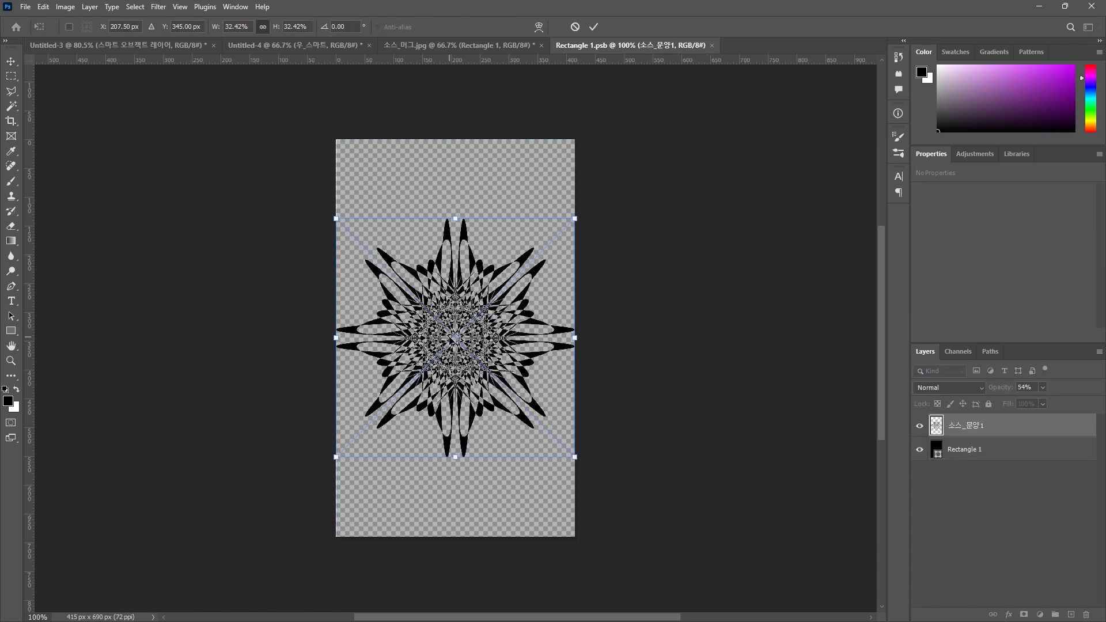
pyautogui.click(920, 453)
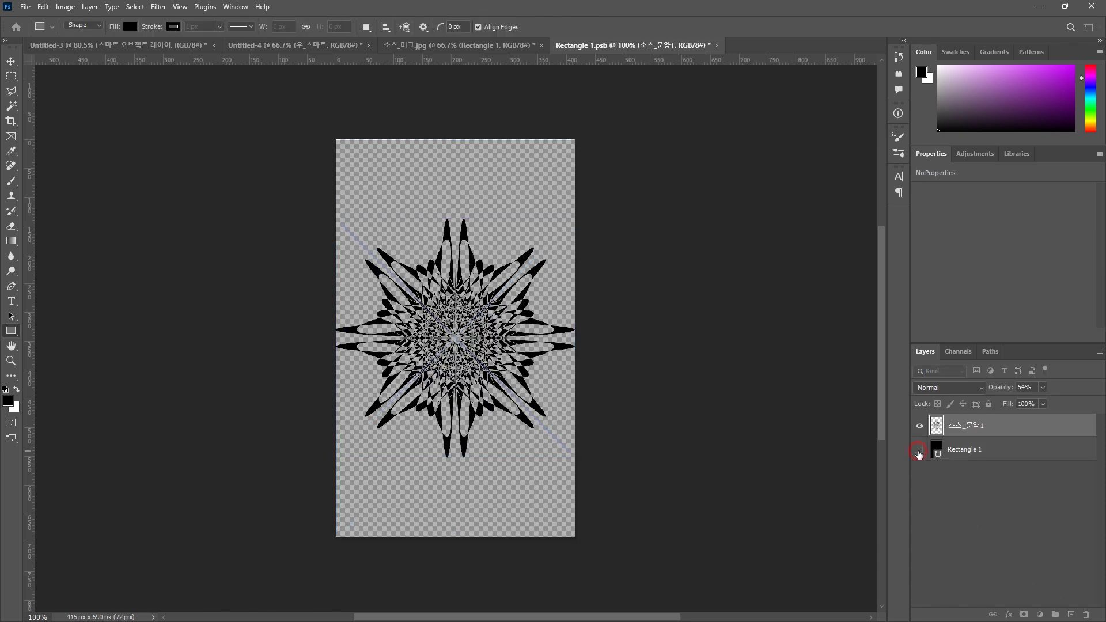
pyautogui.click(919, 454)
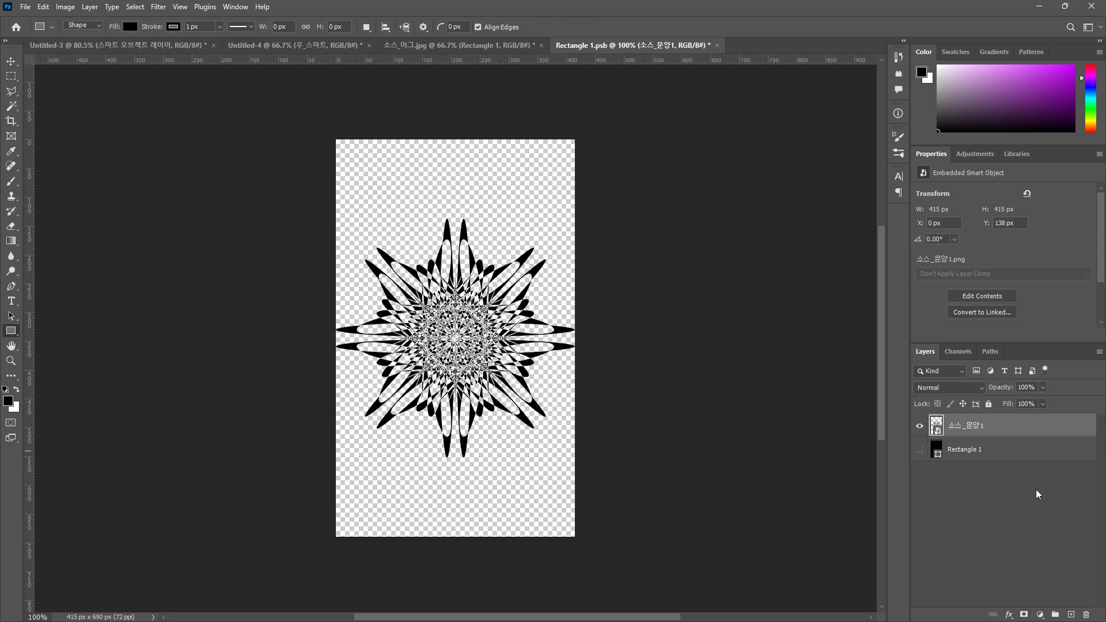
# Save the smart object's contents and close Rectangle 1.psb to update the mug image
pyautogui.click(18, 7)
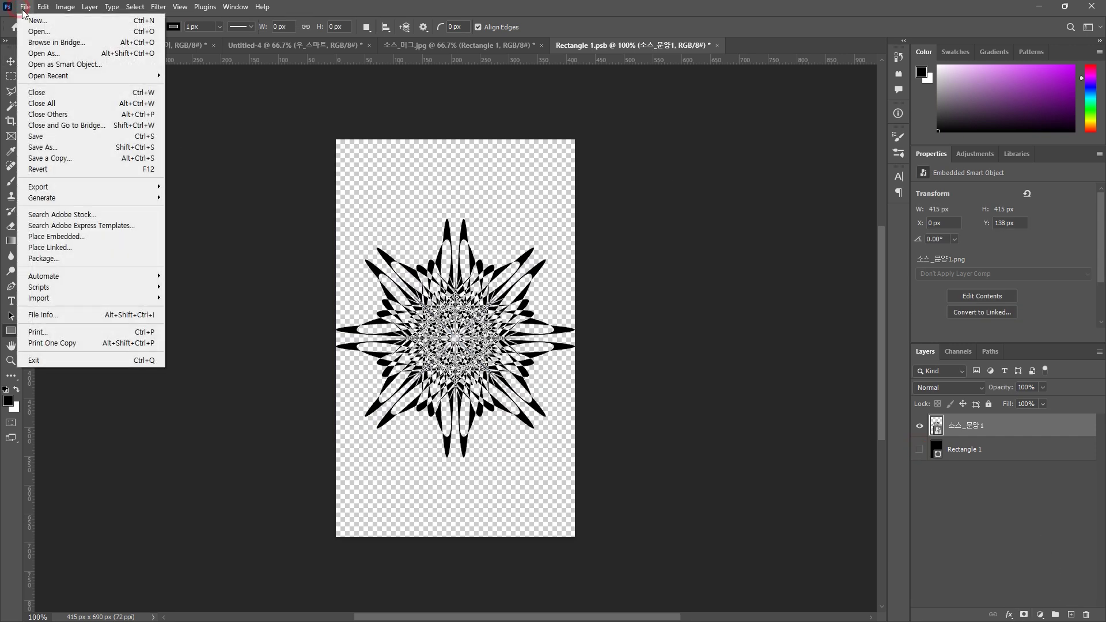
pyautogui.click(51, 134)
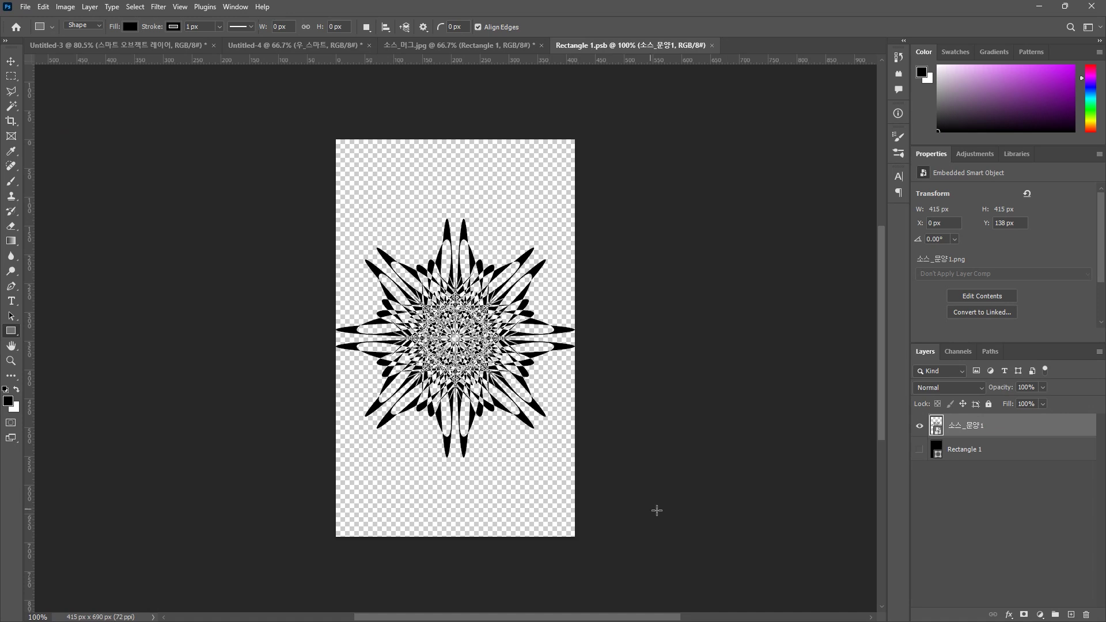
pyautogui.click(712, 45)
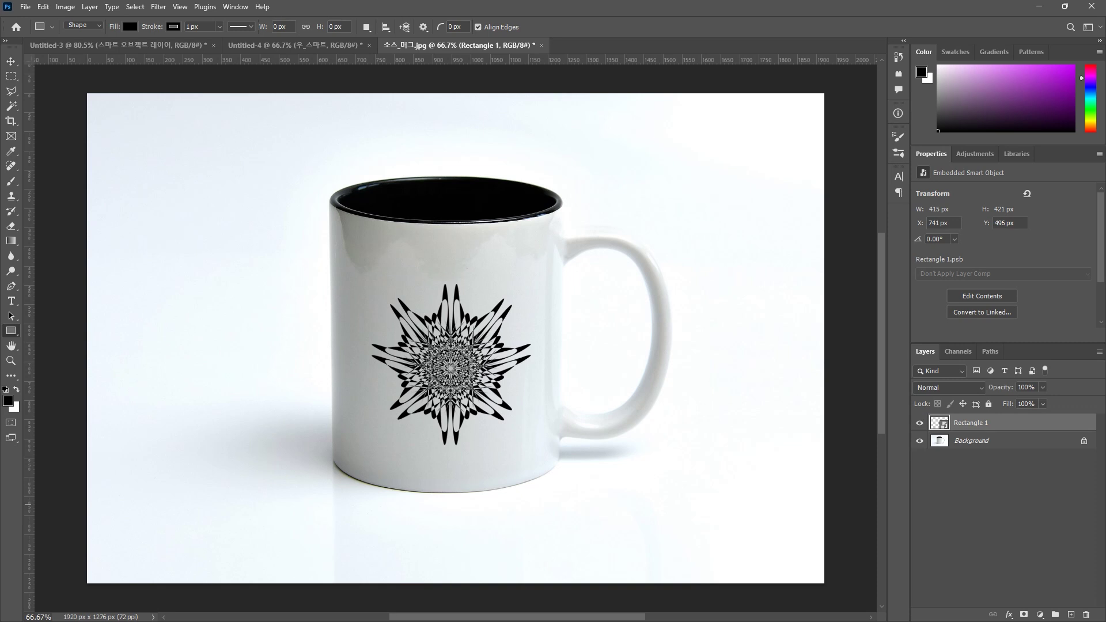
# Reopen the Rectangle 1 smart object's contents, place the 소스_문양2 pattern, and hide the 소스_문양1 layer
pyautogui.doubleClick(943, 425)
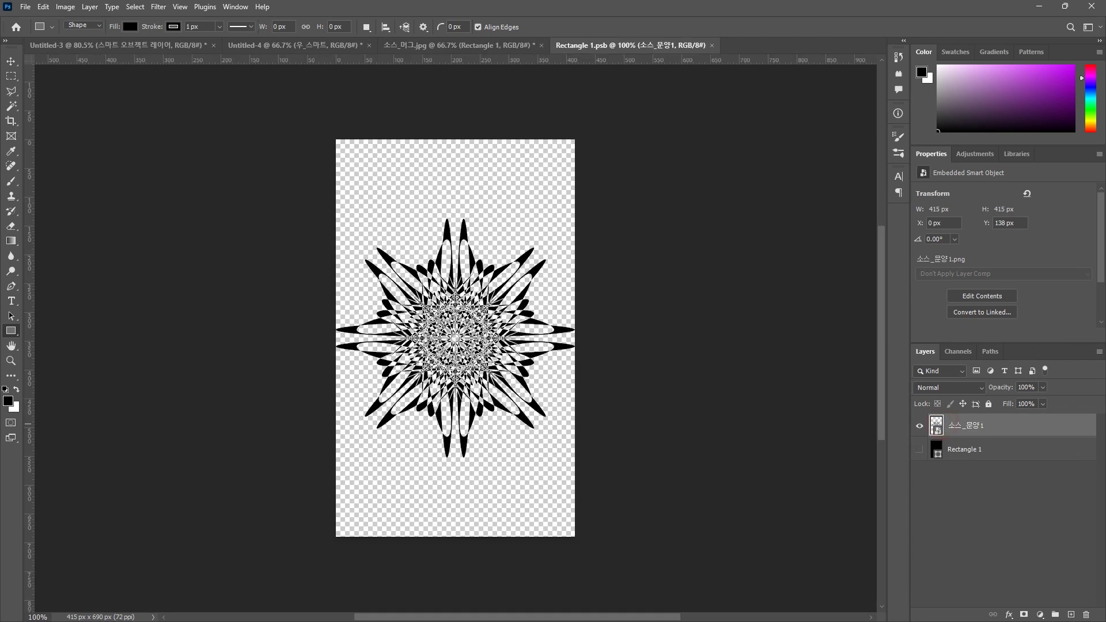
pyautogui.moveTo(498, 310); pyautogui.dragTo(380, 317)
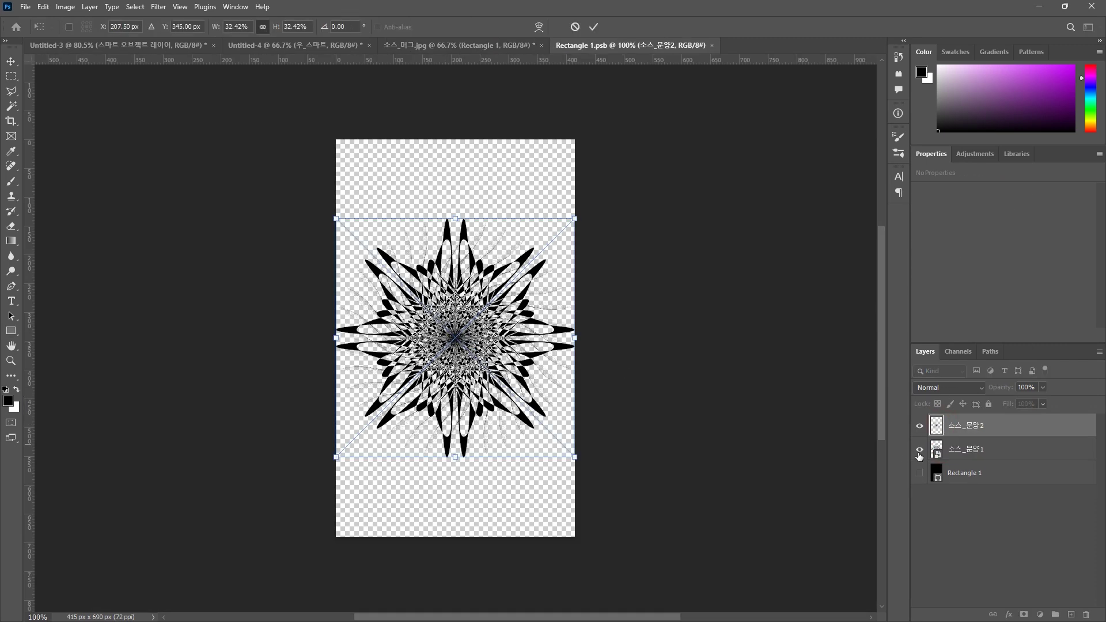
pyautogui.click(920, 453)
pyautogui.click(920, 454)
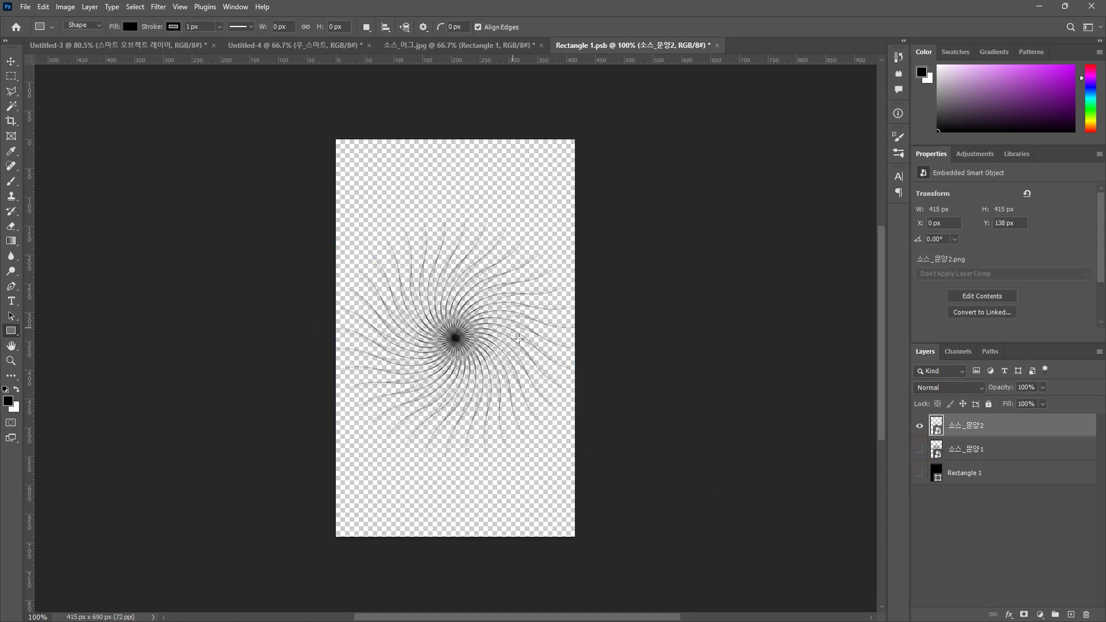
# Save the smart object's contents with the 소스_문양2 pattern and close Rectangle 1.psb to update the mug image
pyautogui.click(22, 7)
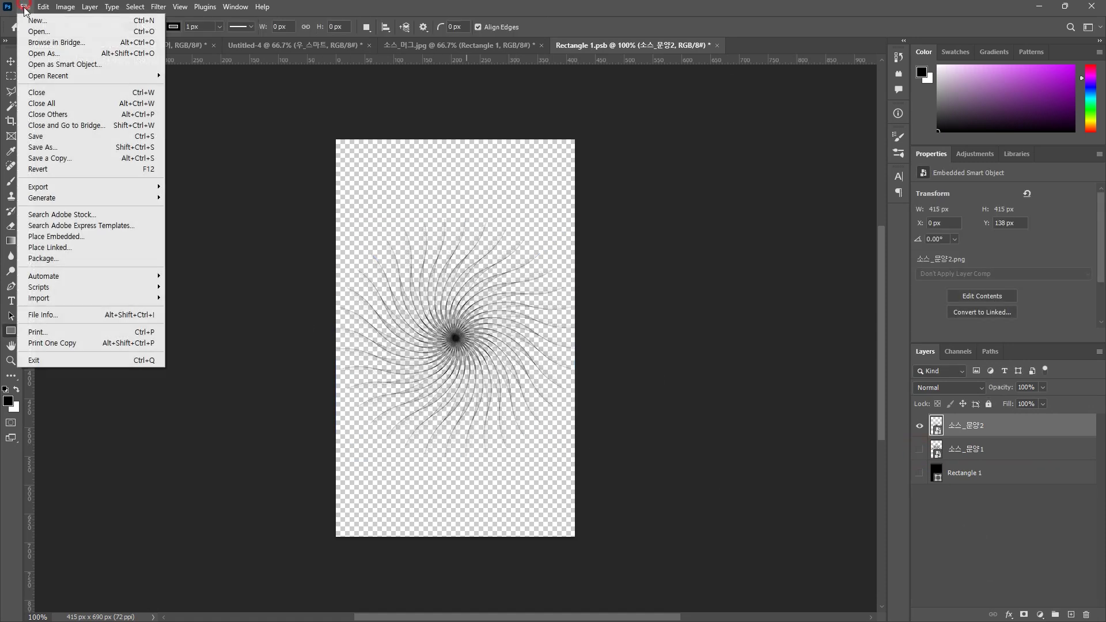
pyautogui.click(34, 134)
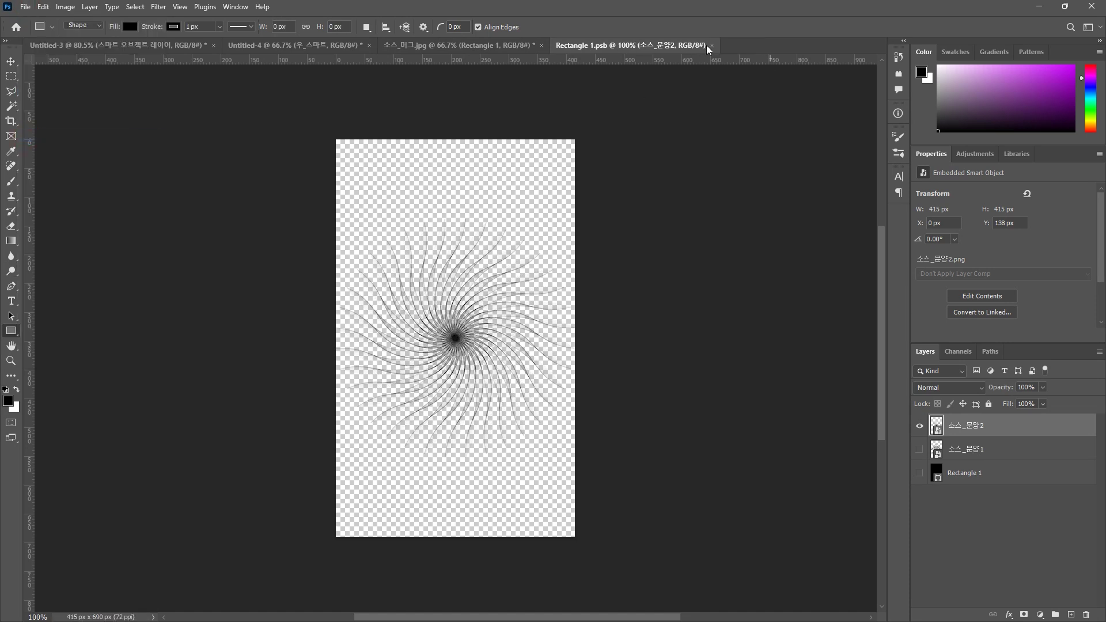
pyautogui.click(711, 45)
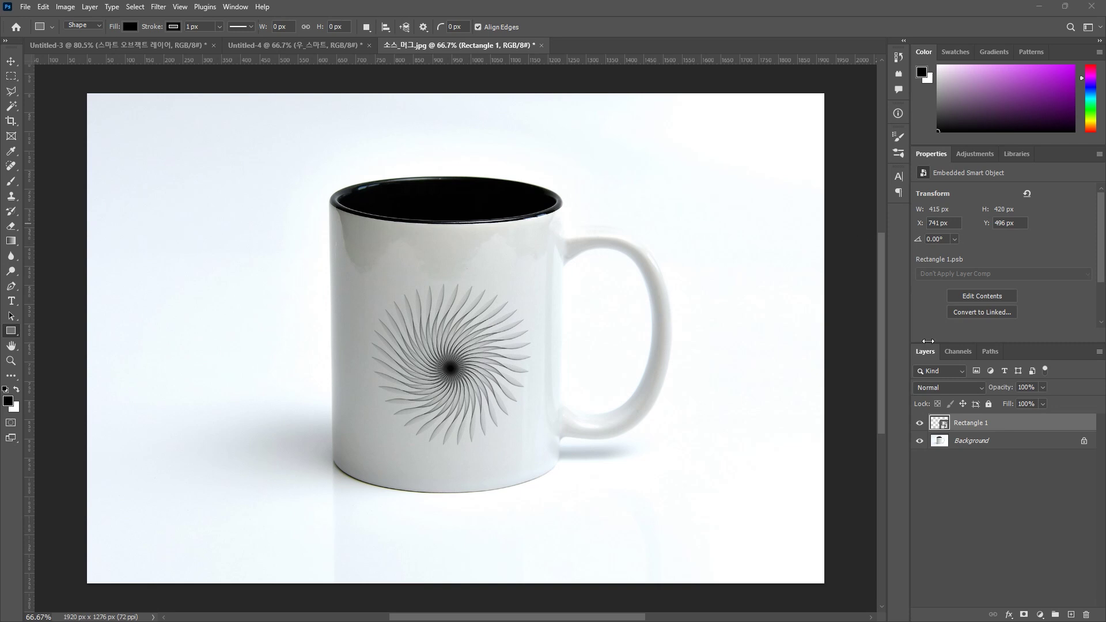
# Reopen the Rectangle 1 smart object's contents, place the 소스_문양3 pattern centred on the canvas, and hide the 소스_문양2 layer
pyautogui.doubleClick(945, 426)
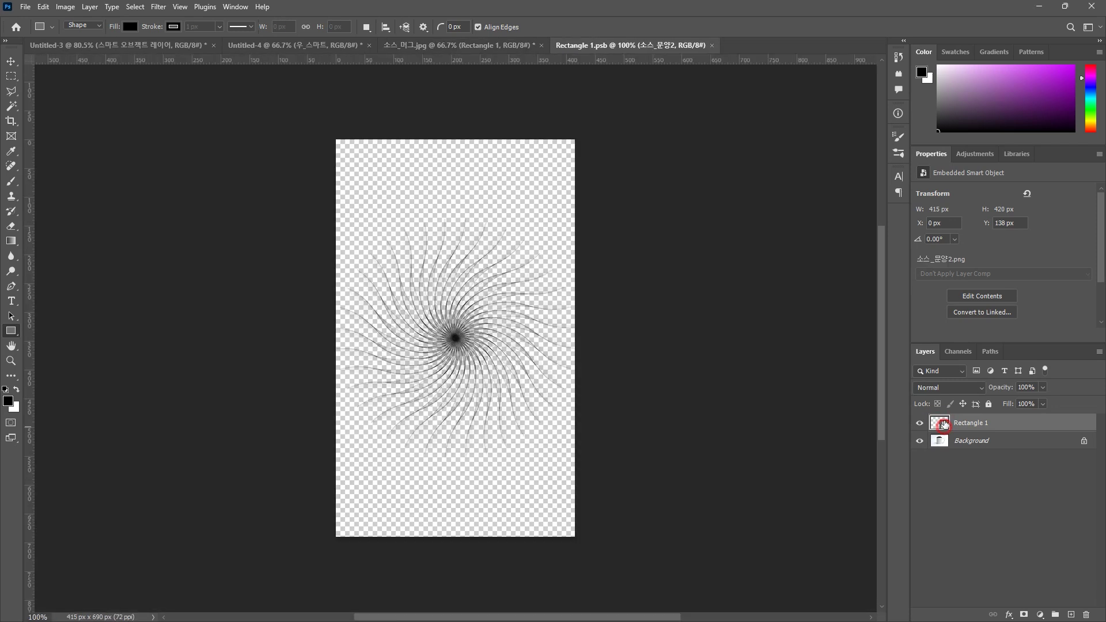
pyautogui.moveTo(558, 400); pyautogui.dragTo(455, 398)
pyautogui.click(920, 450)
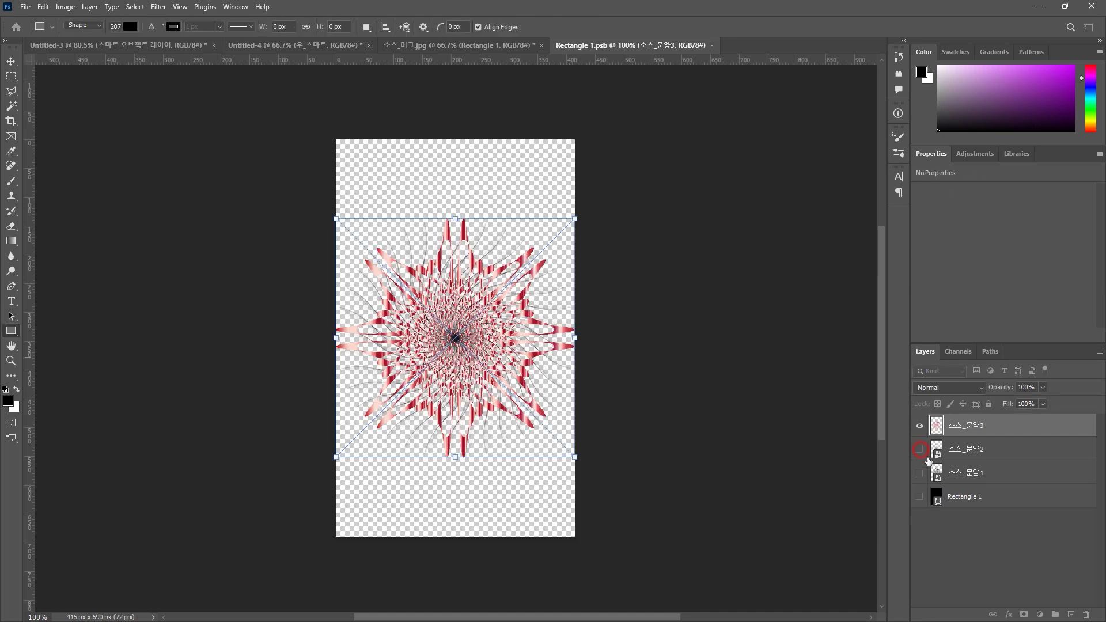
pyautogui.click(920, 450)
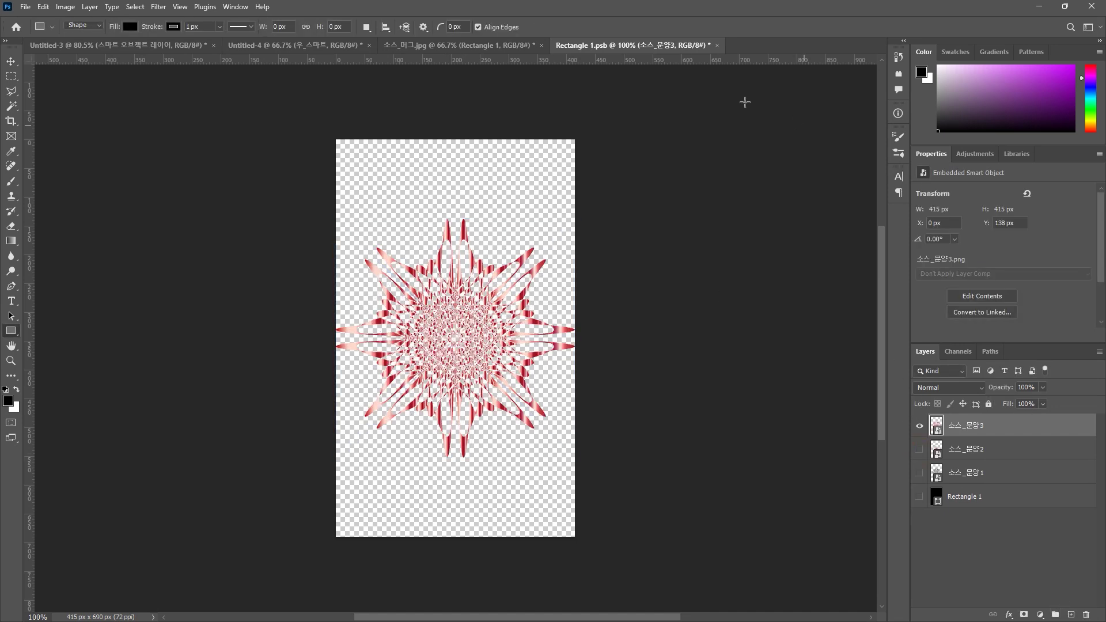
# Save and close Rectangle 1.psb with the 소스_문양3 pattern, and set the Rectangle 1 layer's blend mode to Multiply in the mug image
pyautogui.click(25, 7)
pyautogui.click(36, 136)
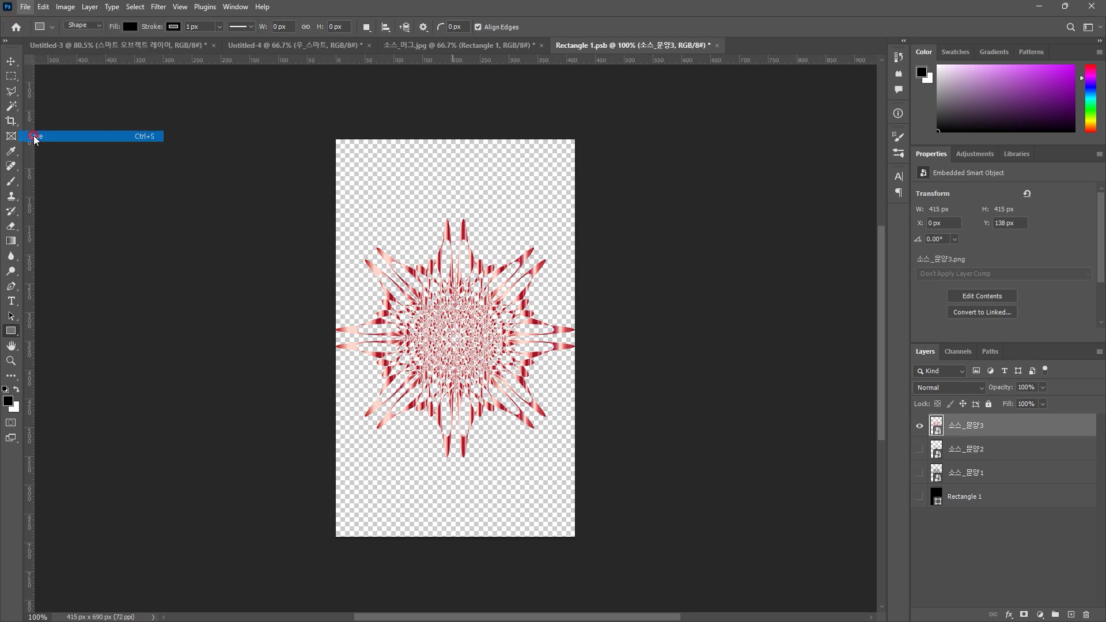
pyautogui.click(712, 45)
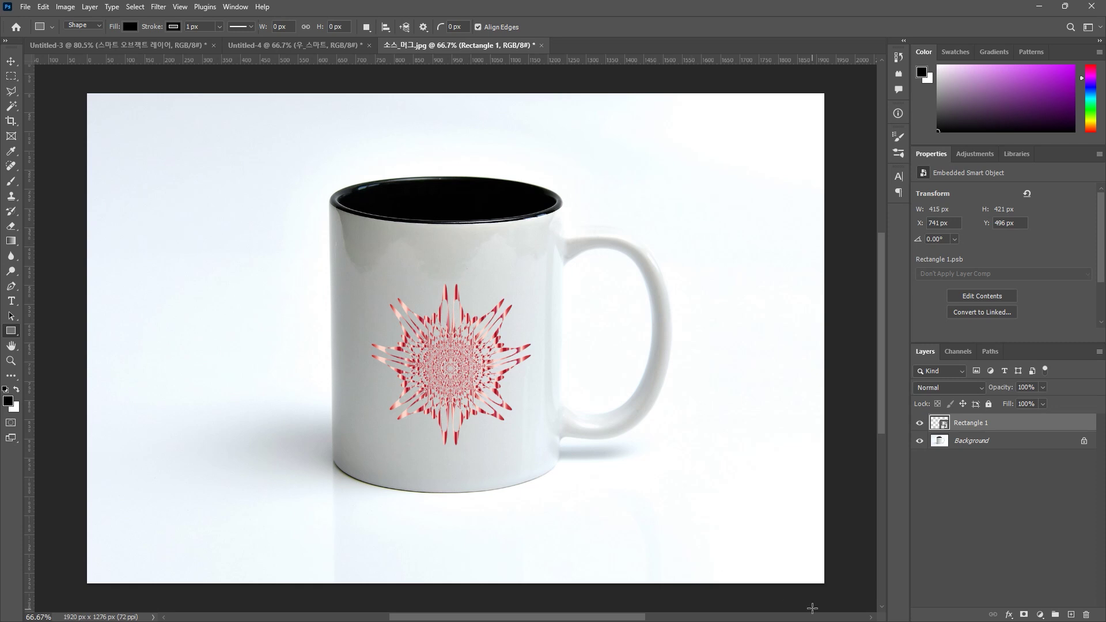
pyautogui.click(954, 388)
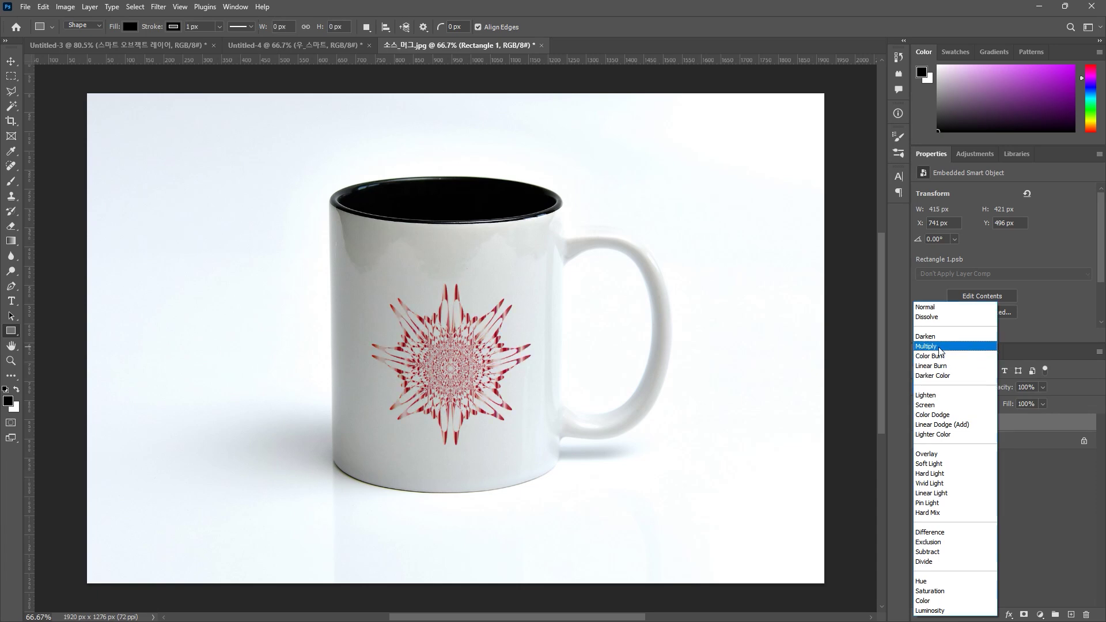
pyautogui.click(940, 348)
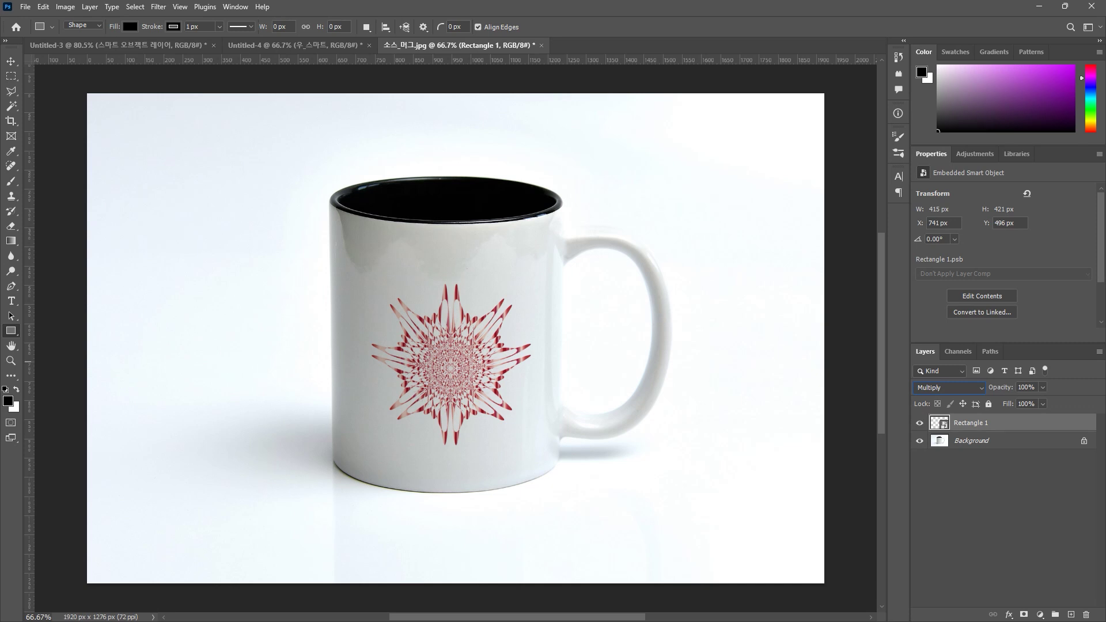
# In Untitled-4, delete a rectangular area about 250 × 225 px from the upper-right corner of the 좌_일반 layer's picture and deselect
pyautogui.click(277, 45)
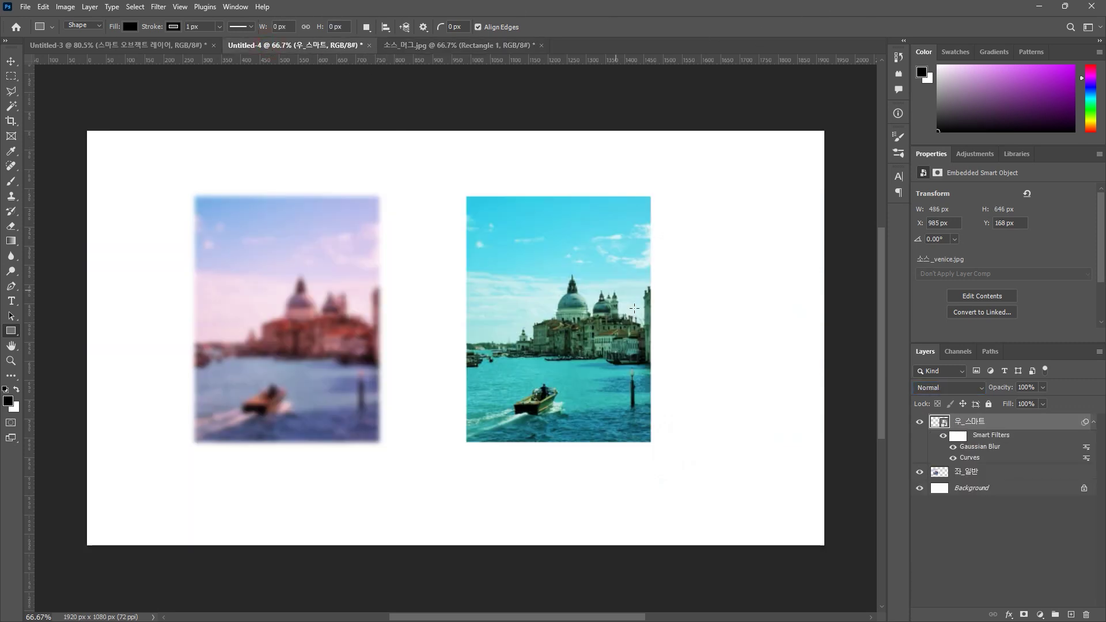
pyautogui.click(987, 474)
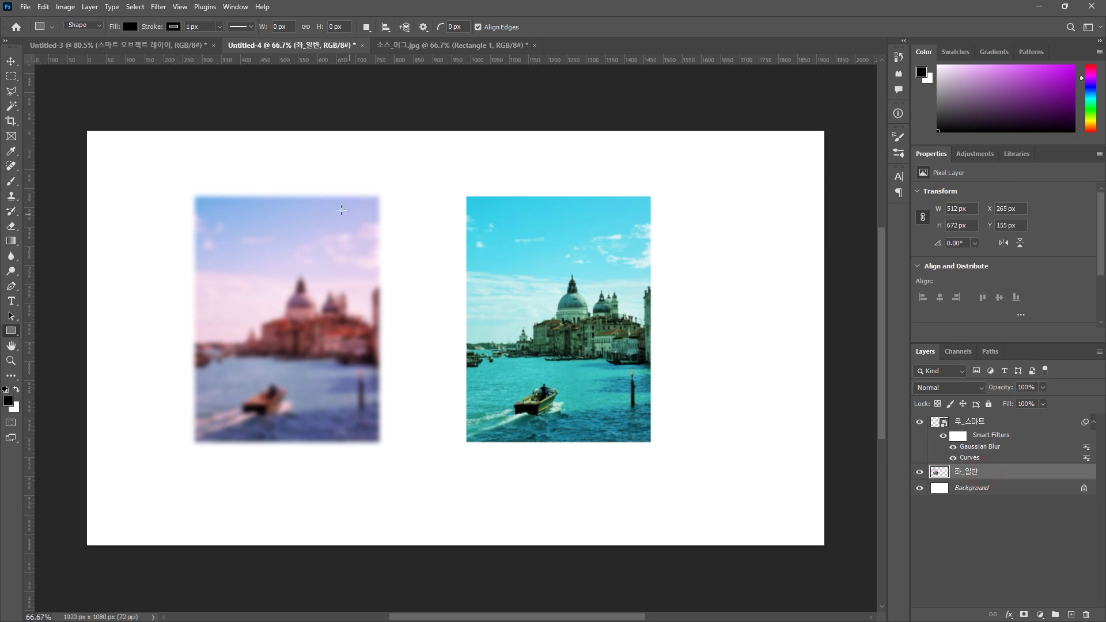
pyautogui.click(11, 76)
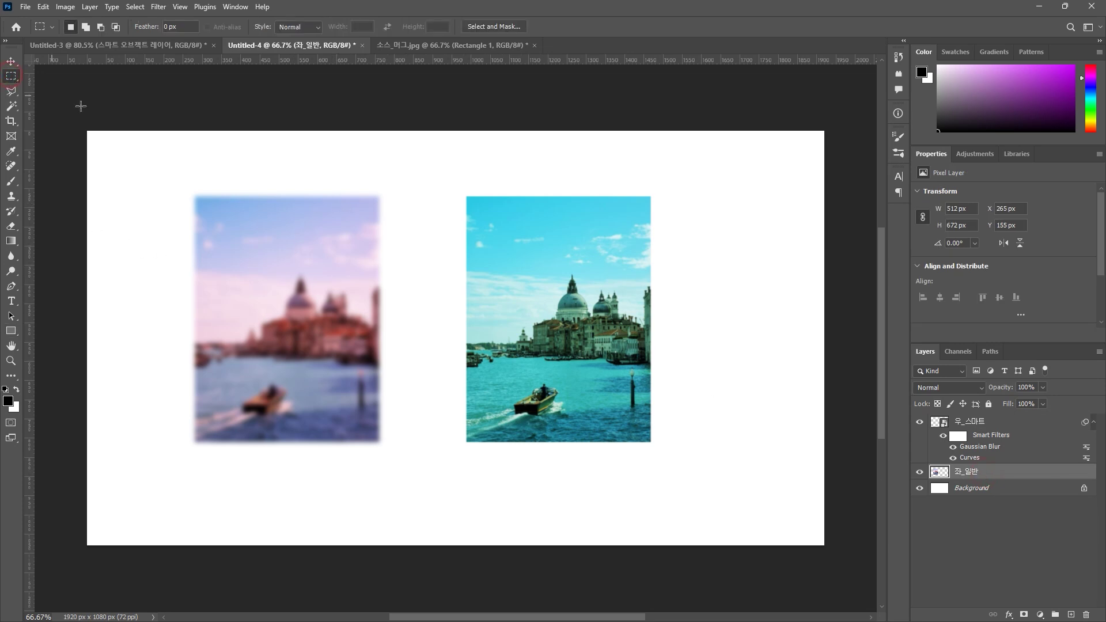
pyautogui.moveTo(295, 184); pyautogui.dragTo(390, 269)
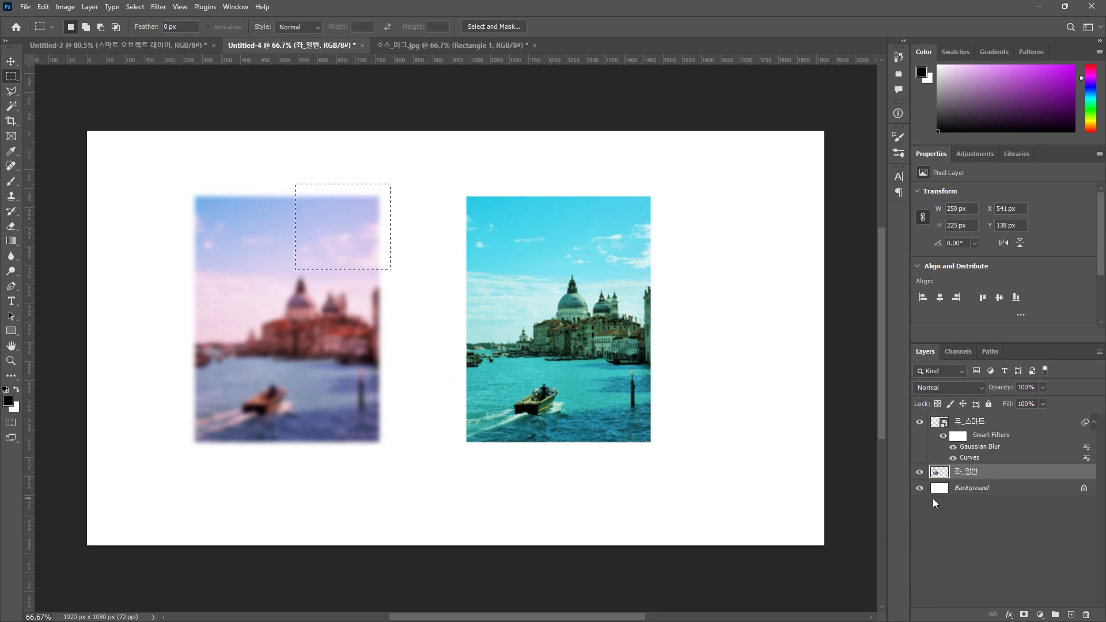
pyautogui.press('Delete')
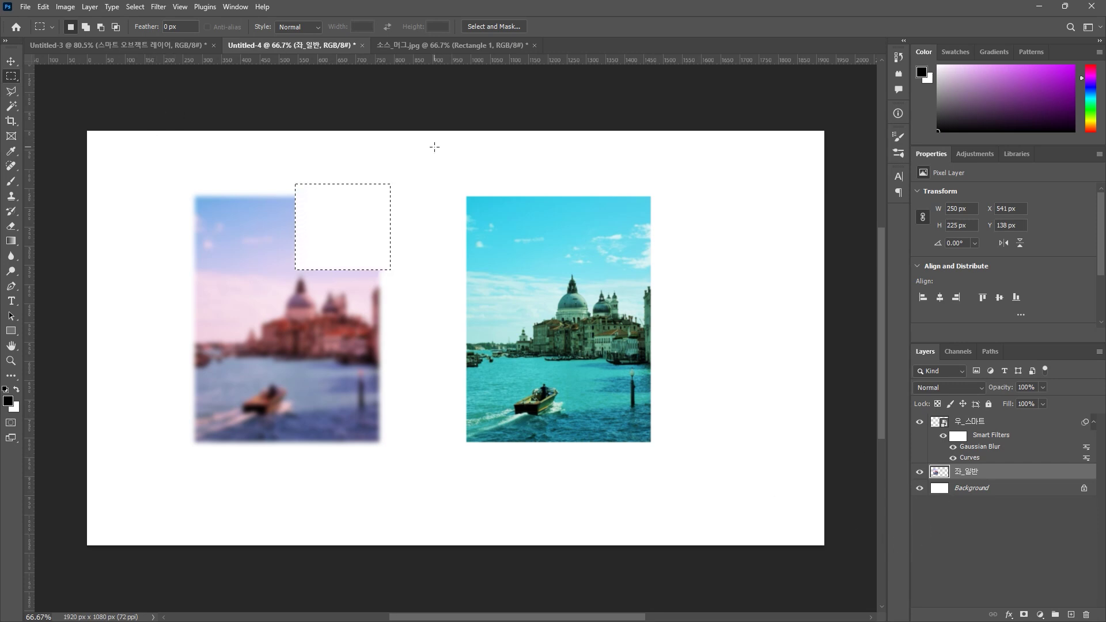
pyautogui.click(439, 158)
# Try to delete a rectangular area about 278 × 259 px from the upper-right corner of the 우_스마트 smart object
pyautogui.click(984, 423)
pyautogui.moveTo(582, 177); pyautogui.dragTo(688, 276)
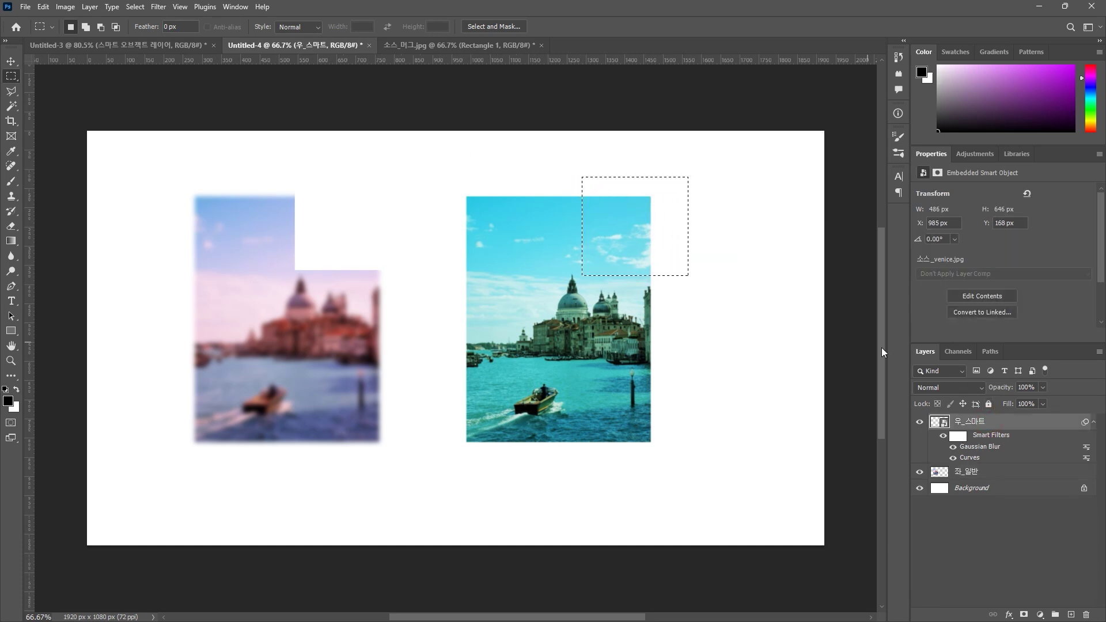
pyautogui.press('Delete')
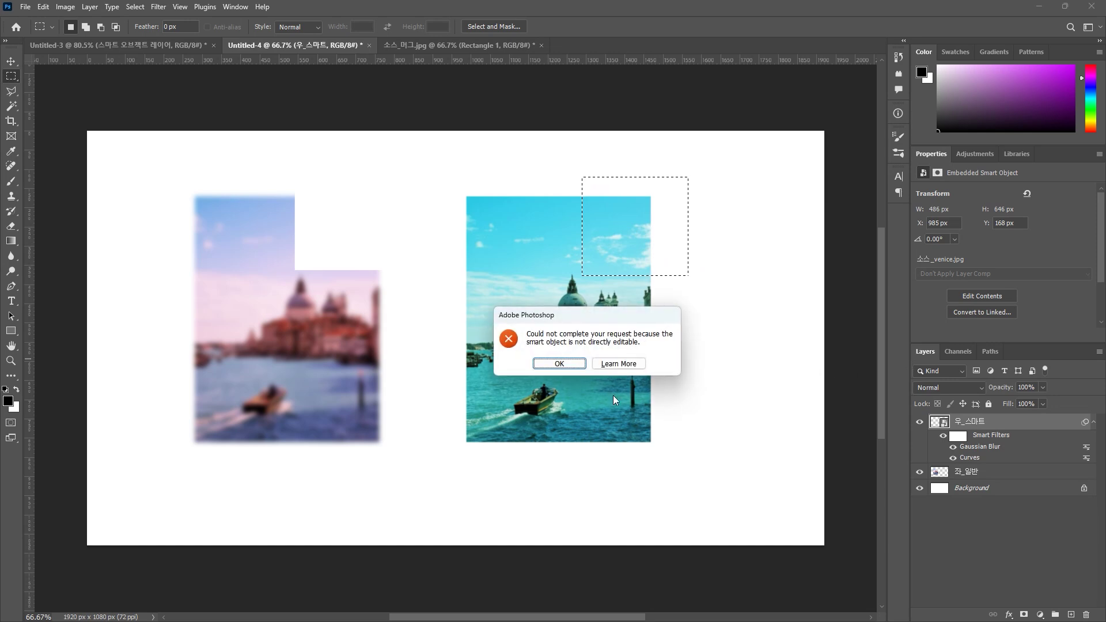
pyautogui.click(559, 364)
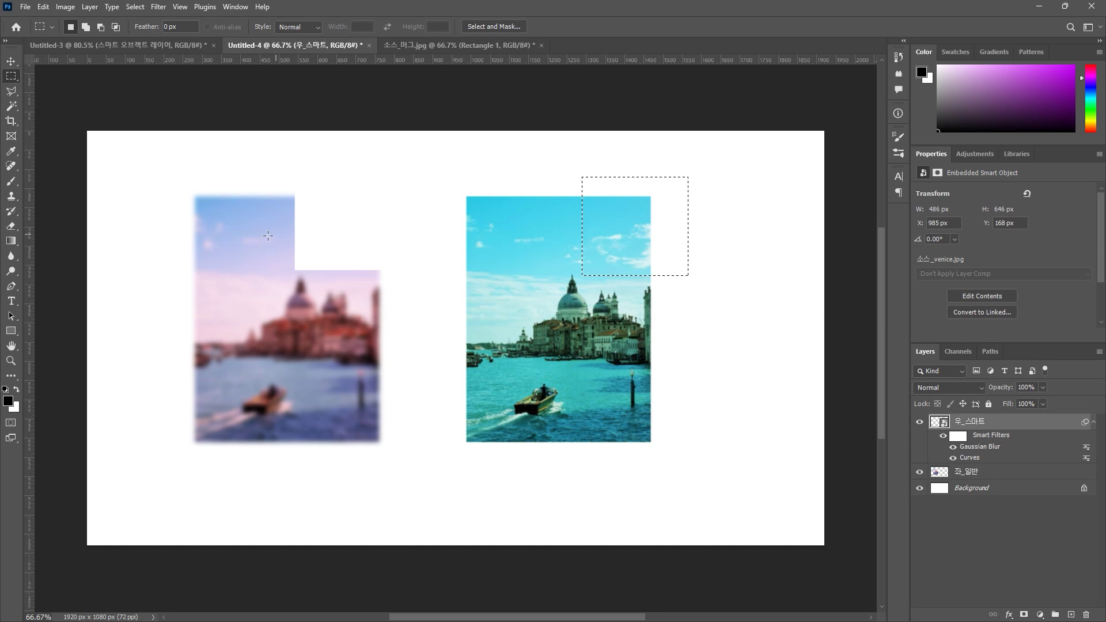
# Select an area about 279 × 246 px over the upper-left corner of the 좌_일반 layer's picture and set the foreground colour to green 47ba45
pyautogui.click(967, 472)
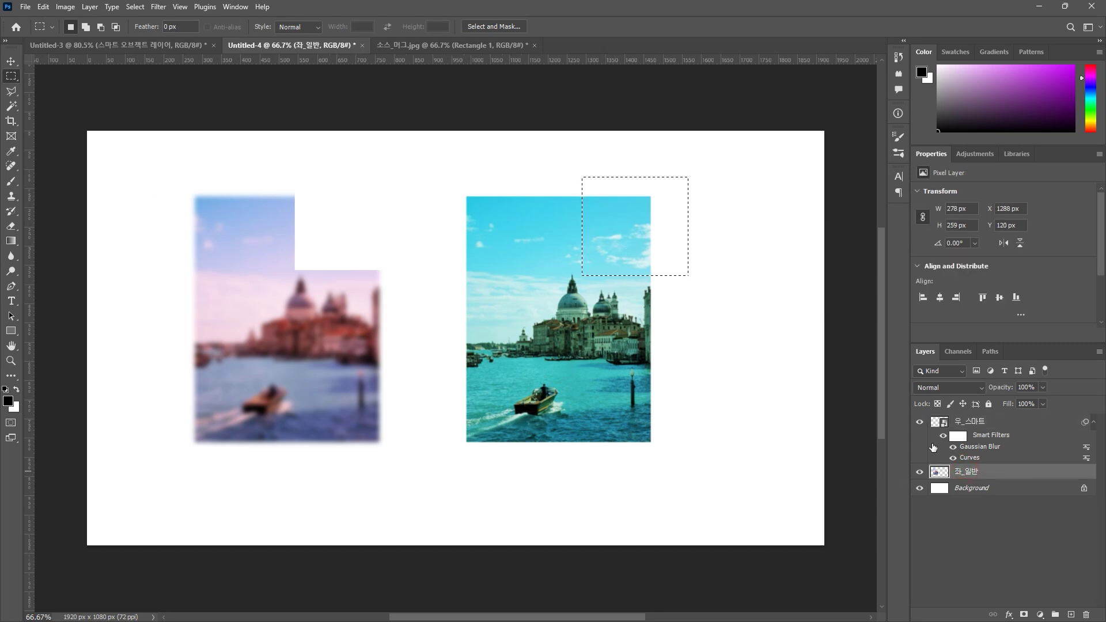
pyautogui.click(259, 270)
pyautogui.moveTo(157, 187); pyautogui.dragTo(265, 281)
pyautogui.click(8, 401)
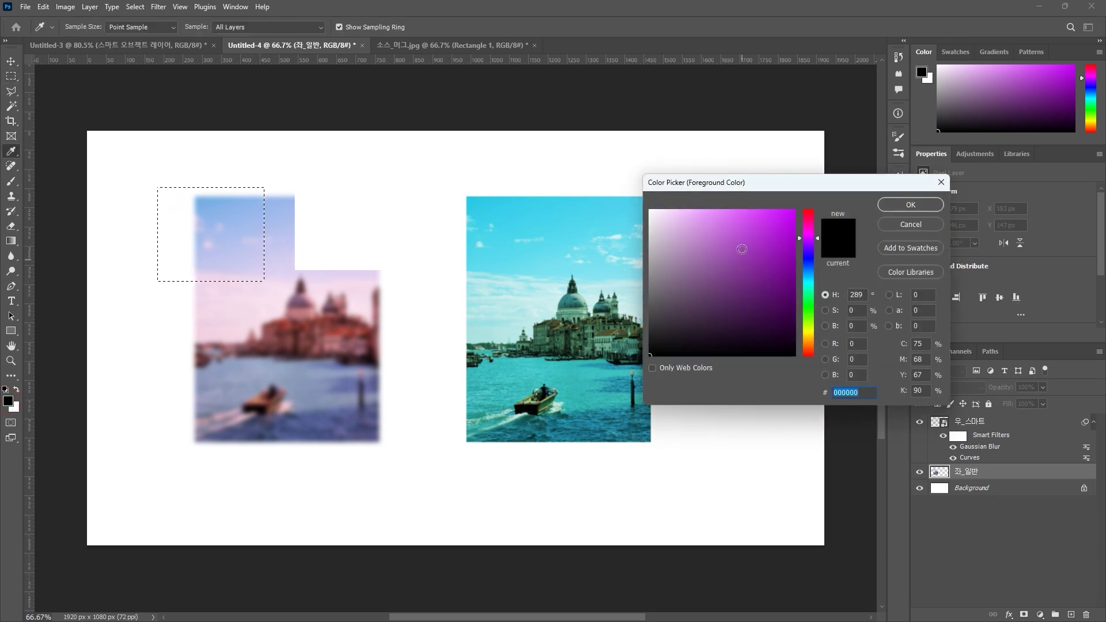
pyautogui.click(742, 249)
pyautogui.moveTo(810, 283); pyautogui.dragTo(814, 313)
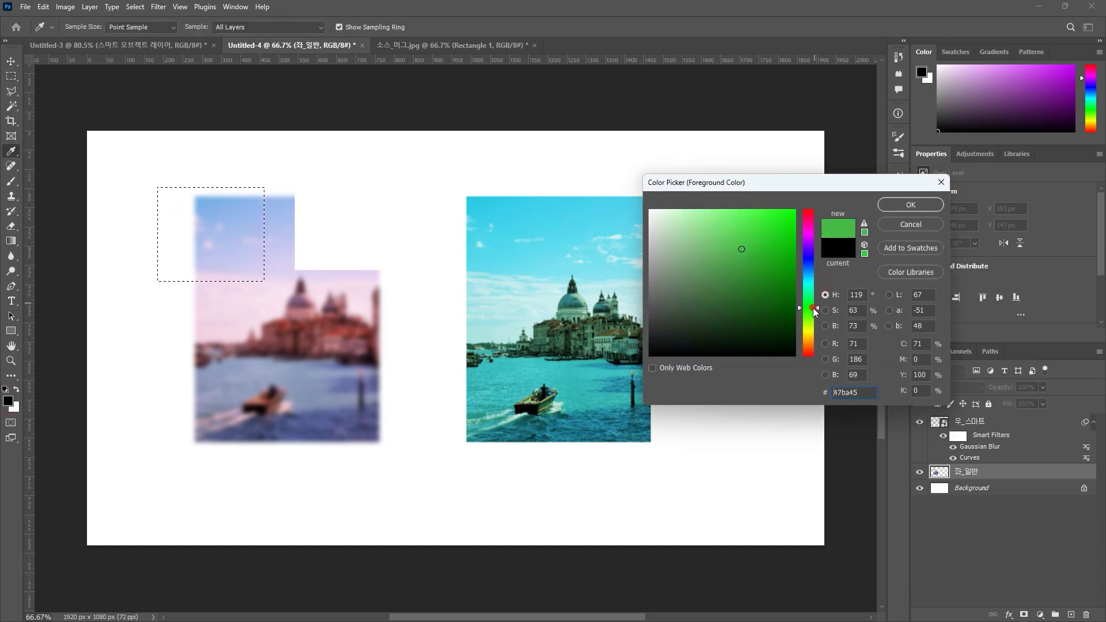
pyautogui.click(911, 205)
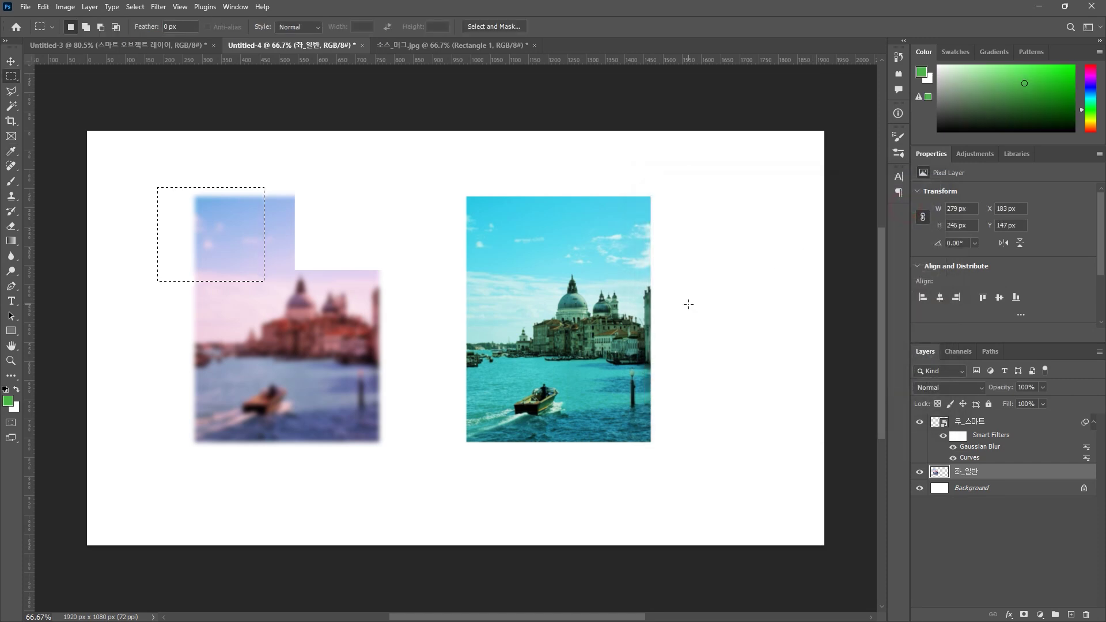
# Fill the selected area of the 좌_일반 layer with the foreground colour, deselect, and check the layer by hiding and showing it
pyautogui.press('alt')
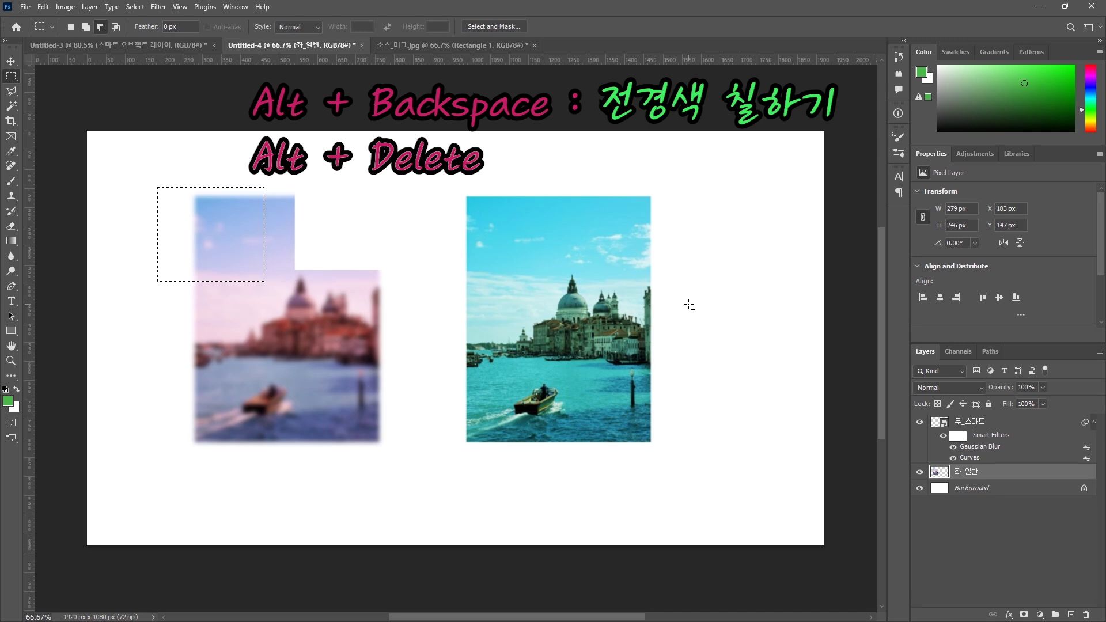
pyautogui.hotkey('alt', 'BackSpace')
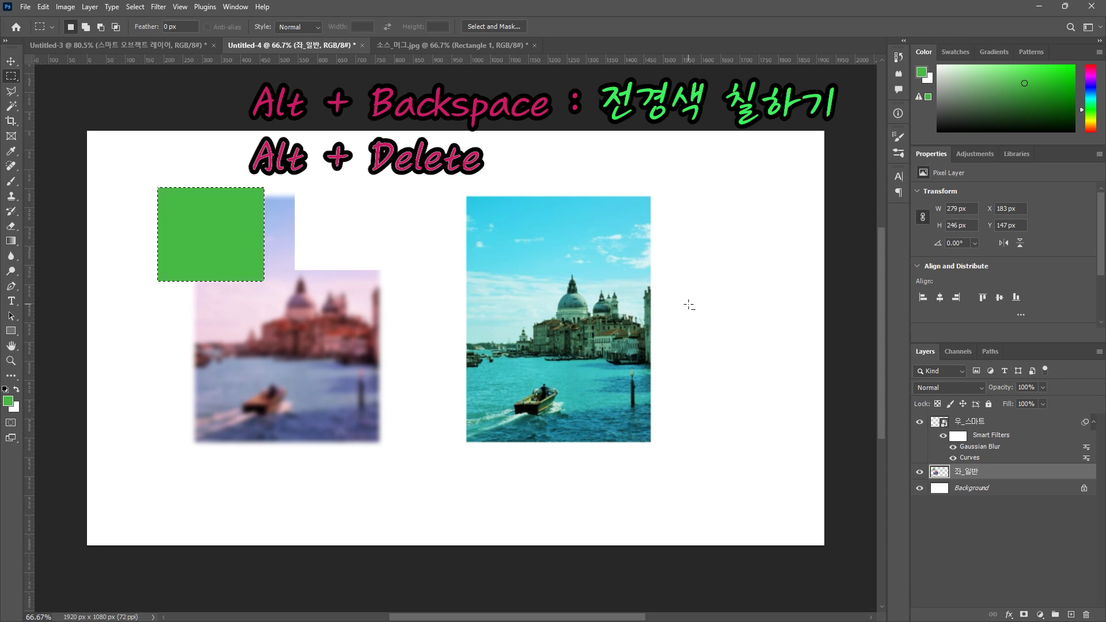
pyautogui.hotkey('ctrl', 'd')
pyautogui.click(921, 474)
pyautogui.click(920, 473)
# Select a rectangular area over the upper-left corner of the 우_스마트 smart object and try to fill it with the foreground colour
pyautogui.click(986, 425)
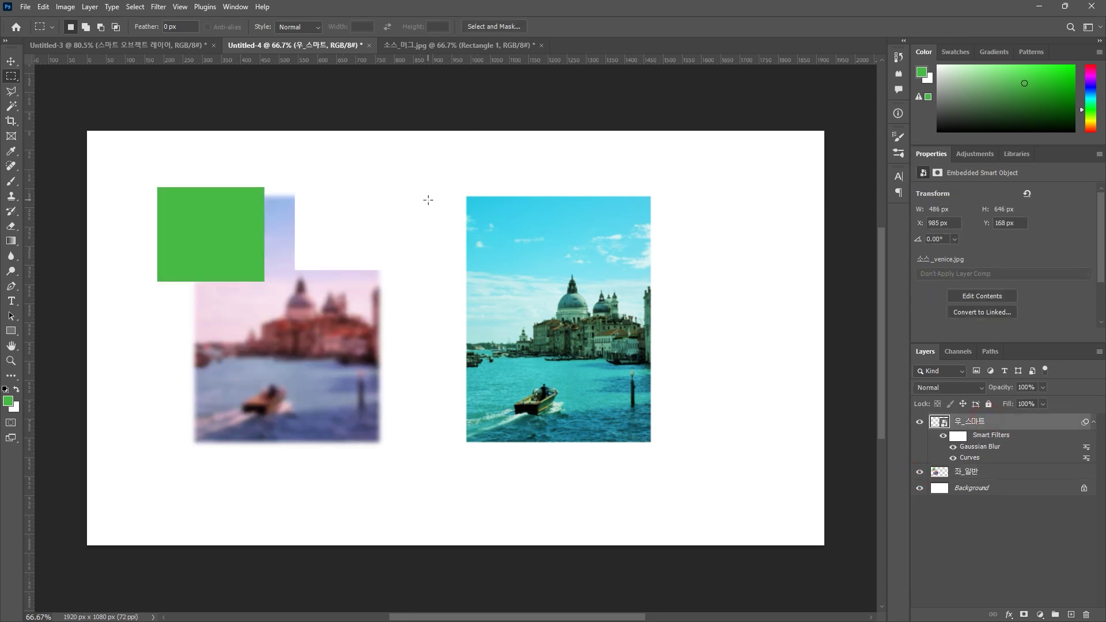
pyautogui.moveTo(448, 179); pyautogui.dragTo(558, 290)
pyautogui.press('alt')
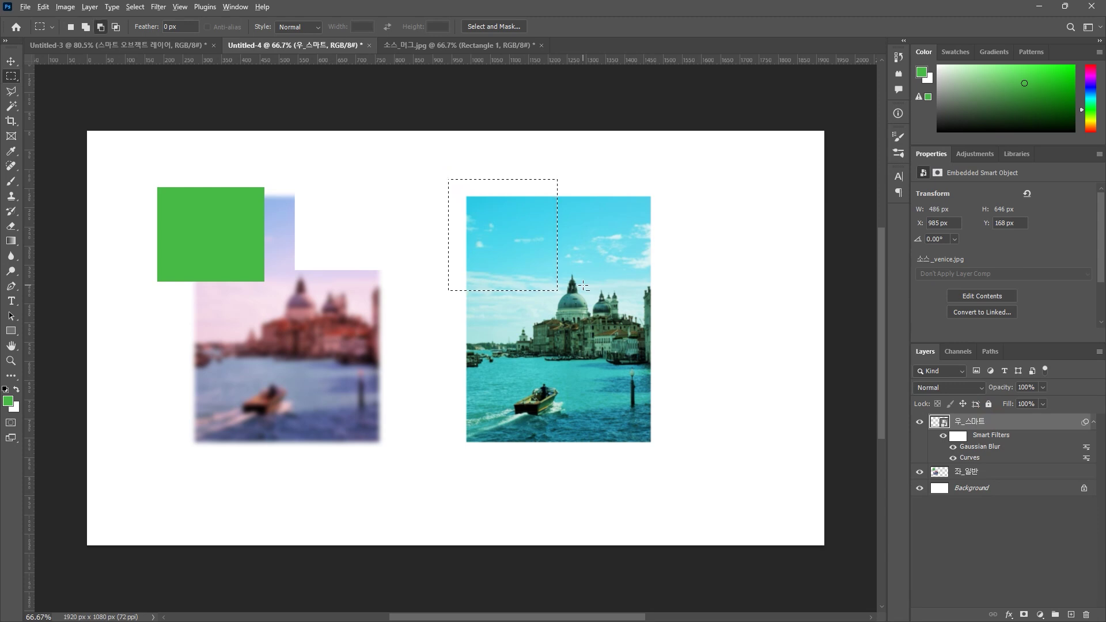